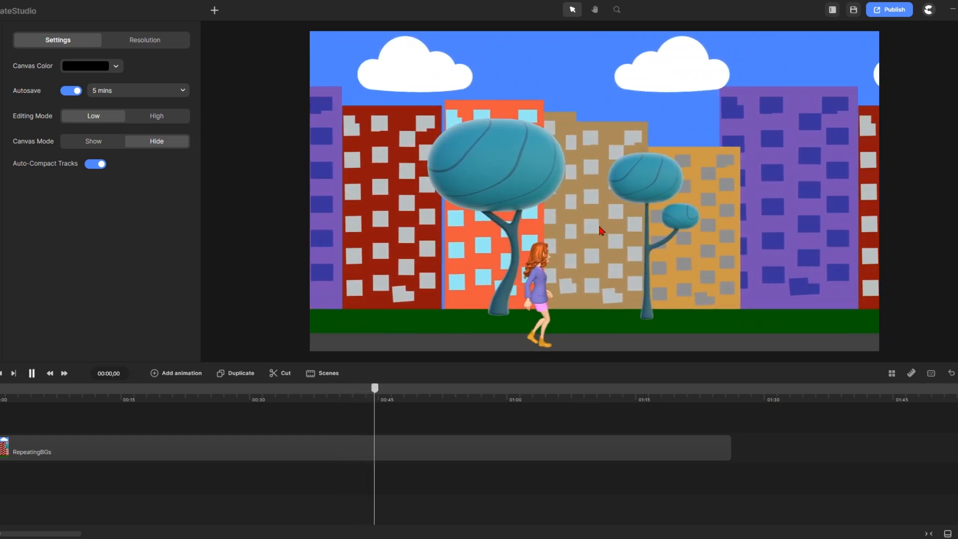
Pause the walking preview and delete the RepeatingBGs clip from the timeline
click(31, 374)
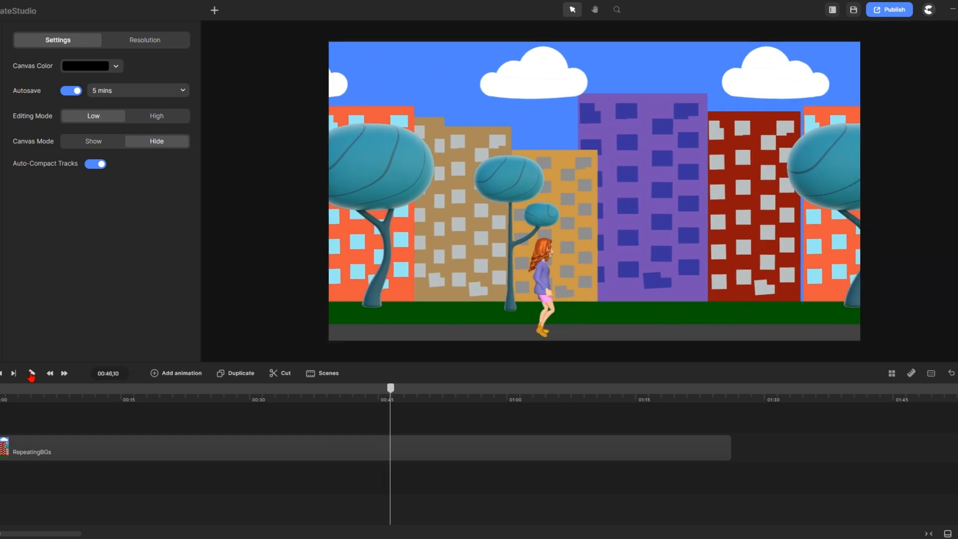
click(540, 455)
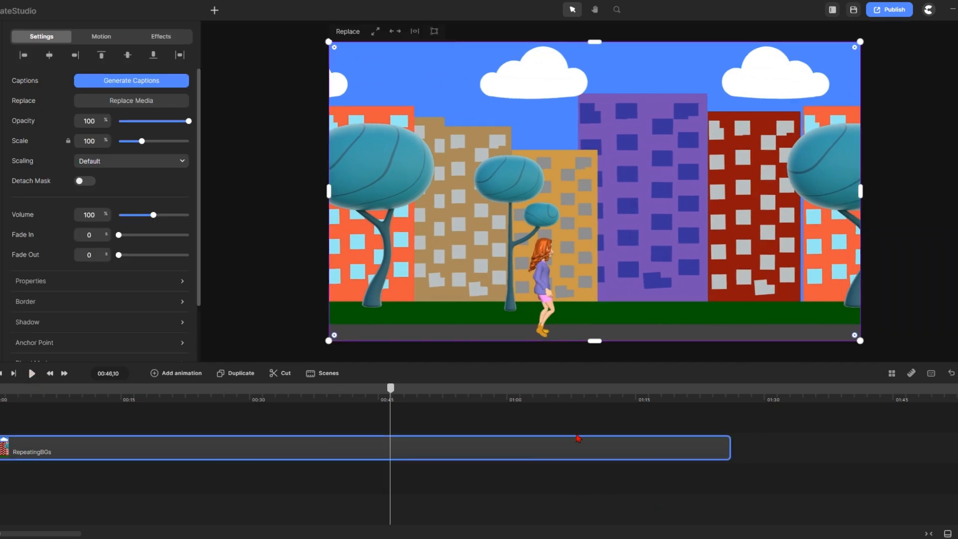
key(Delete)
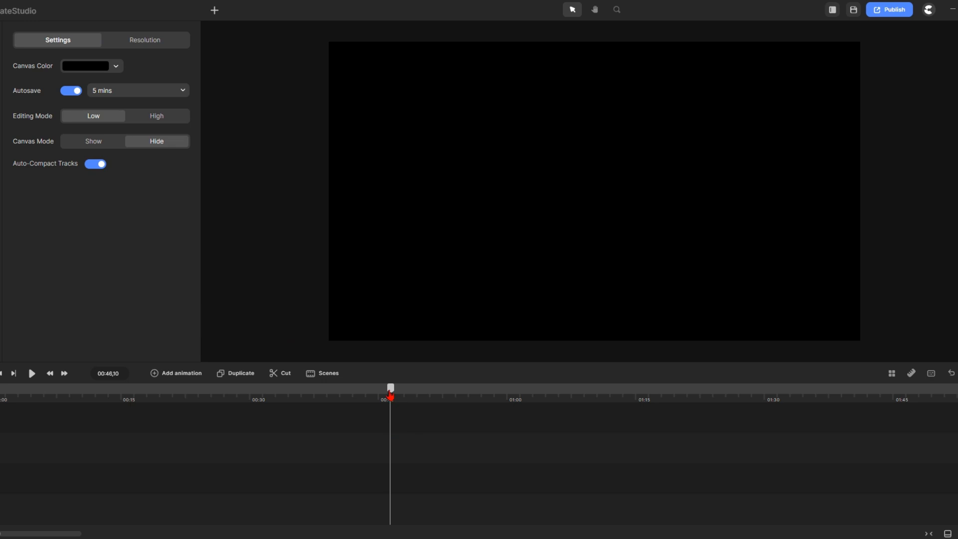
Rewind to 00:00 and add a rectangle stretched into a wide strip along the canvas bottom
drag(391, 393, 2, 394)
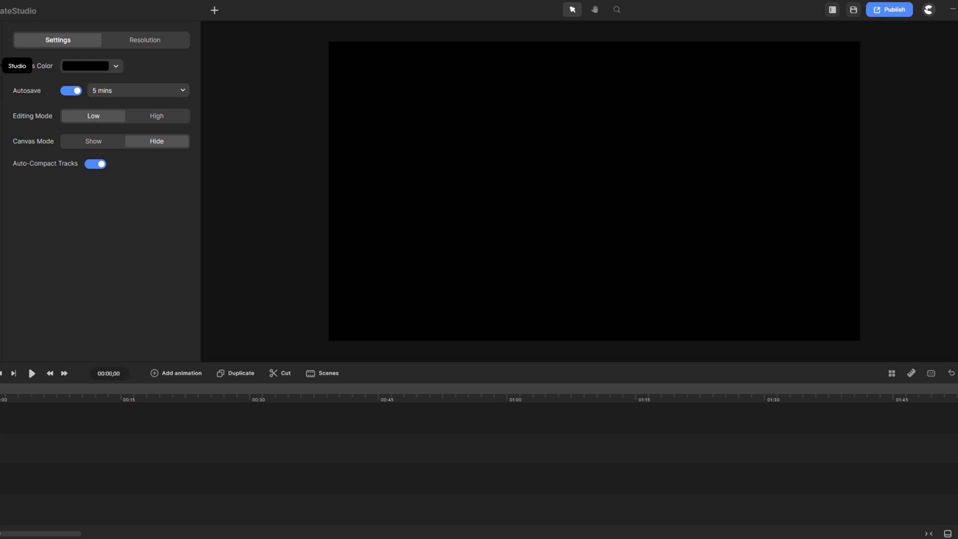
click(0, 65)
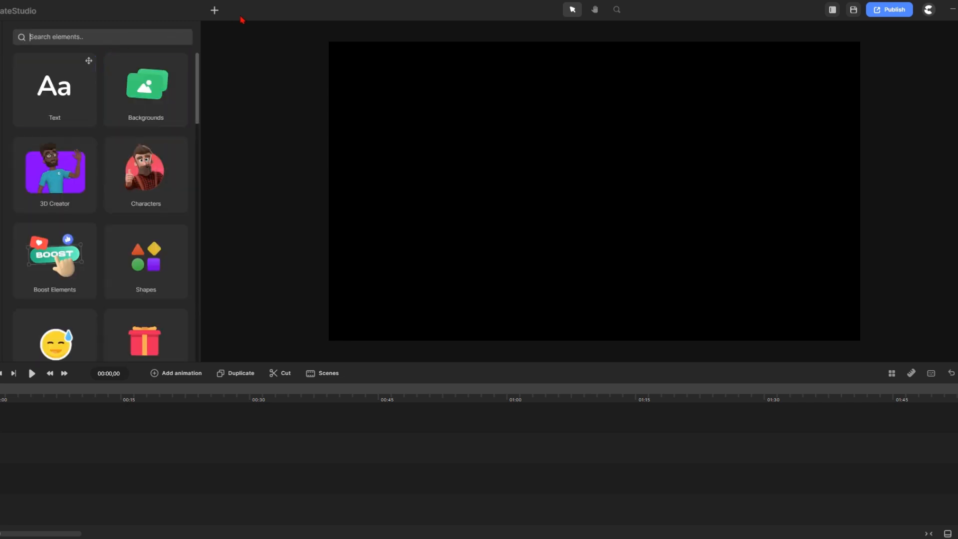
click(214, 11)
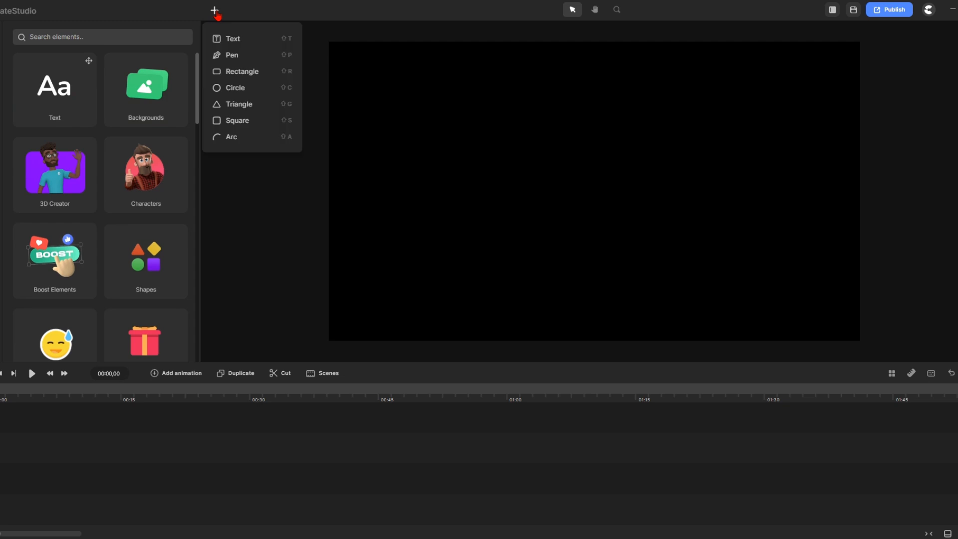
click(239, 72)
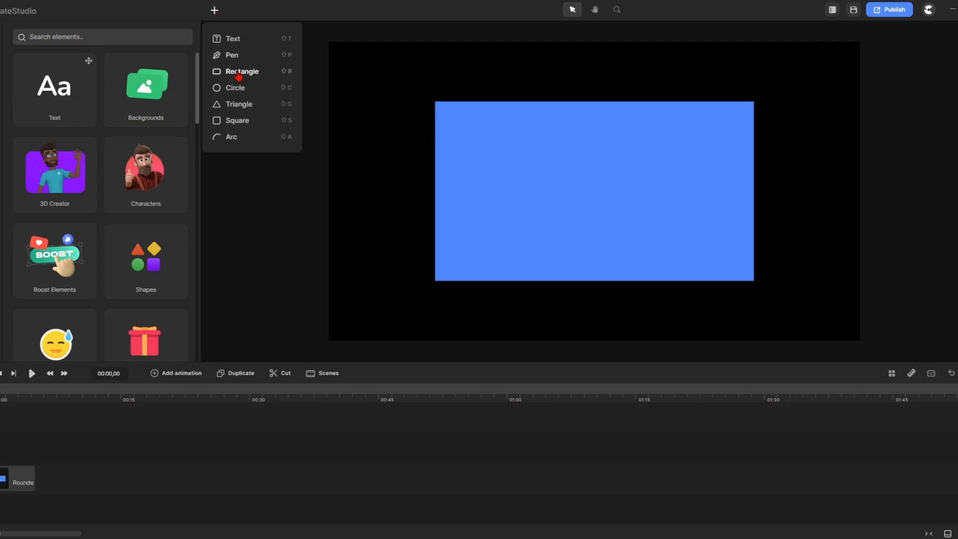
drag(515, 188, 442, 250)
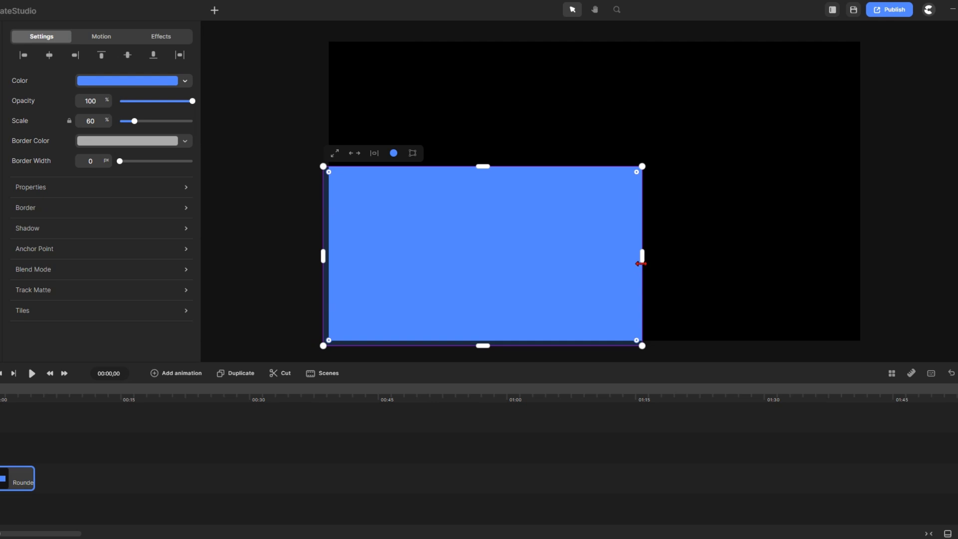
drag(640, 263, 868, 279)
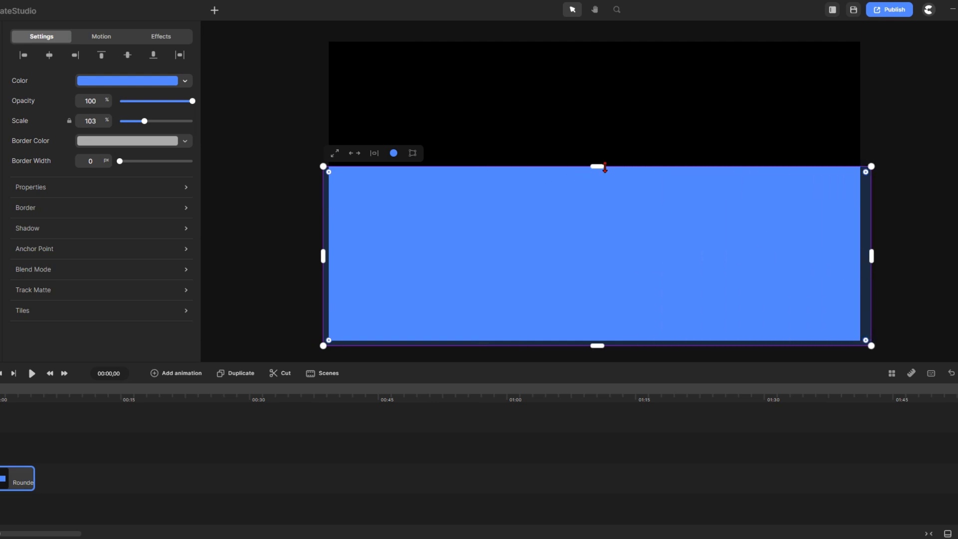
drag(604, 168, 598, 287)
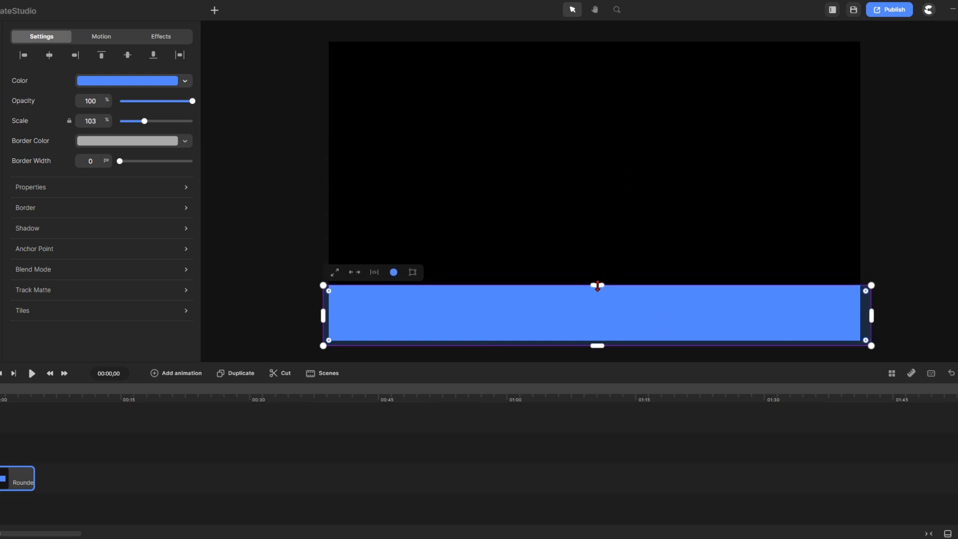
Fill the bottom strip with the dark-green favourite colour
click(129, 81)
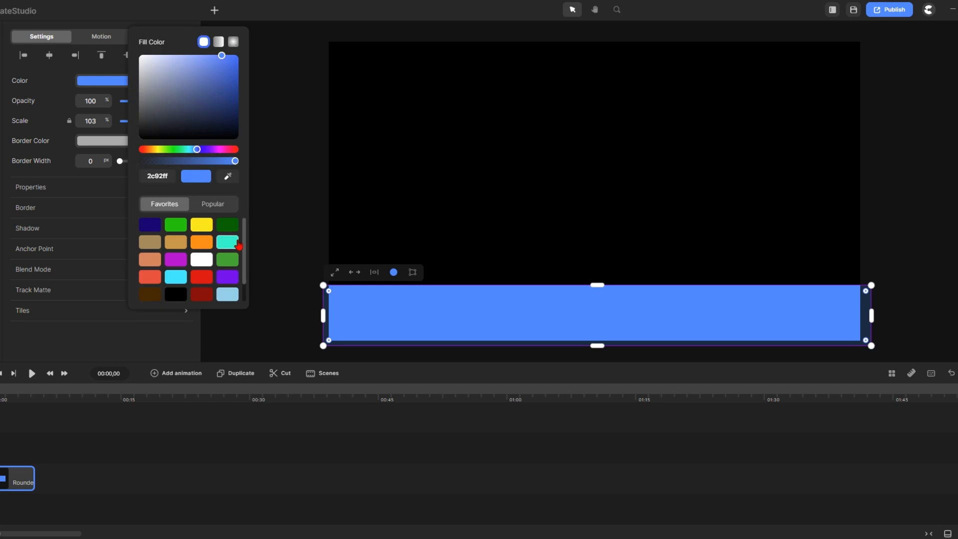
click(227, 224)
click(294, 199)
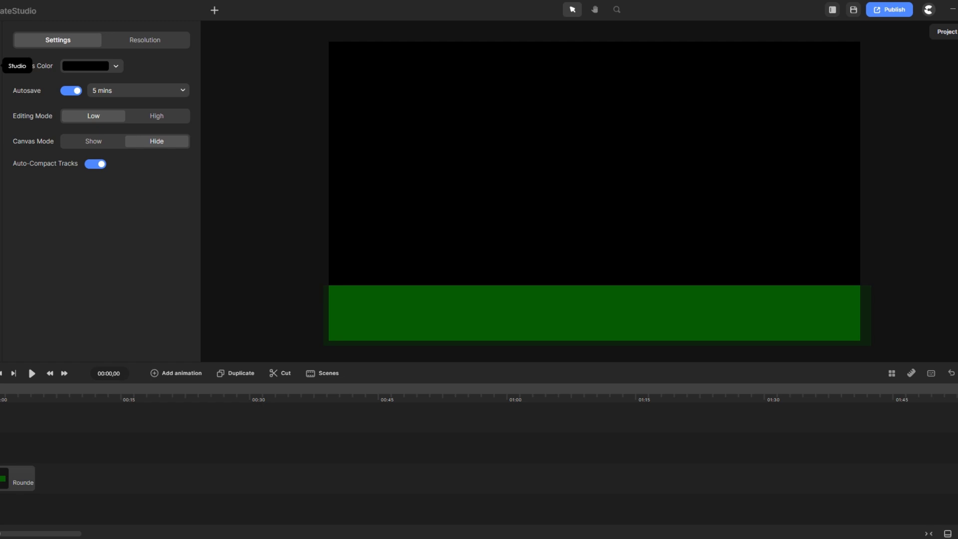
click(0, 65)
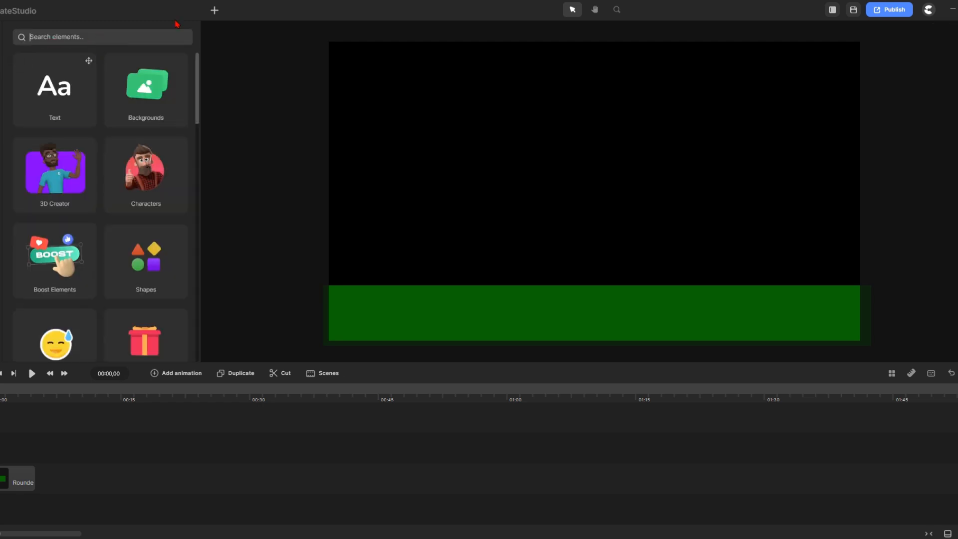
Search elements for trees and place Tree 2 at 45% scale on the right of the canvas
text(trees)
key(Return)
scroll(168, 278, down, 2)
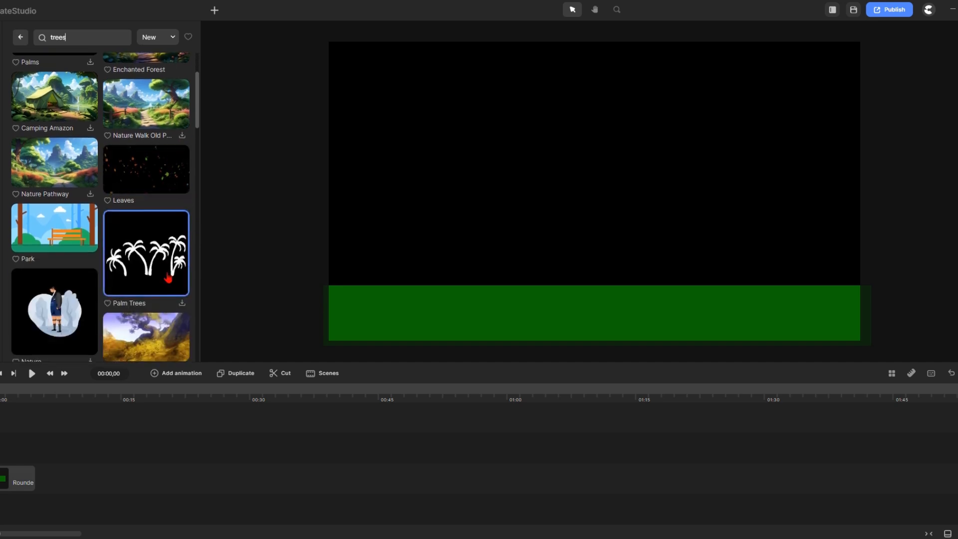
scroll(169, 278, down, 15)
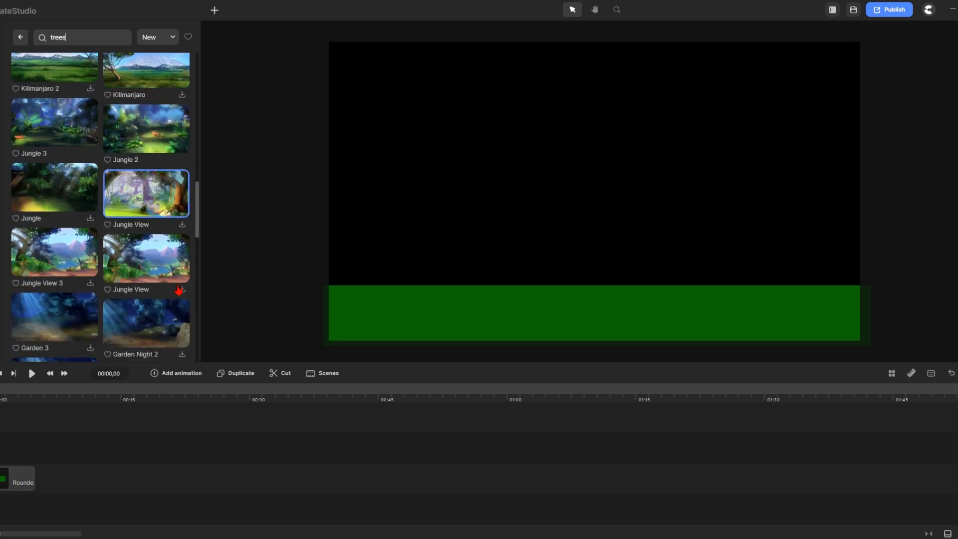
scroll(179, 290, down, 15)
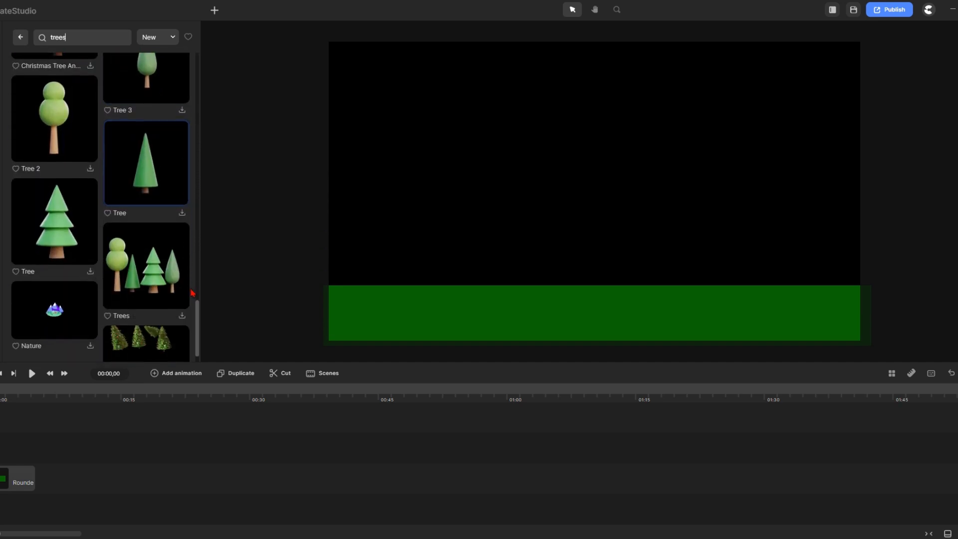
scroll(190, 293, down, 1)
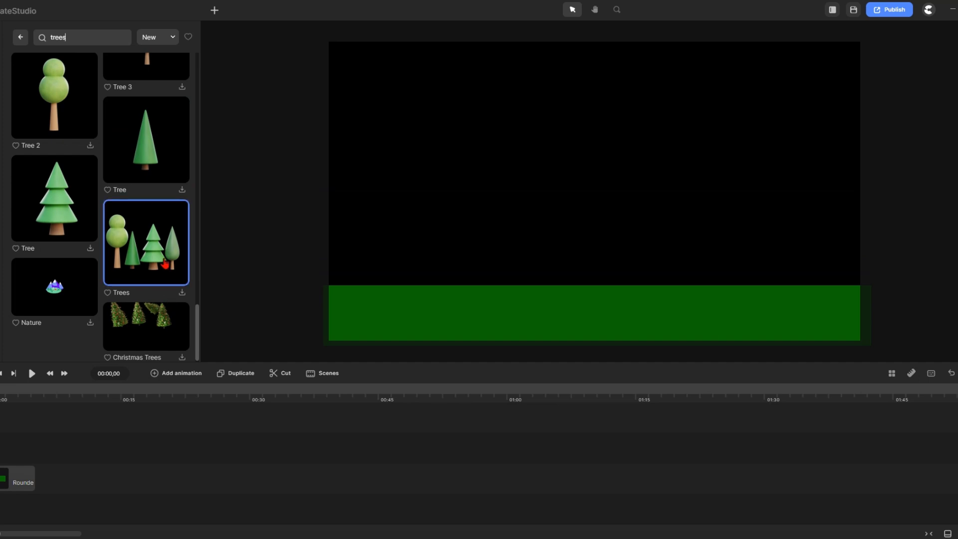
click(90, 147)
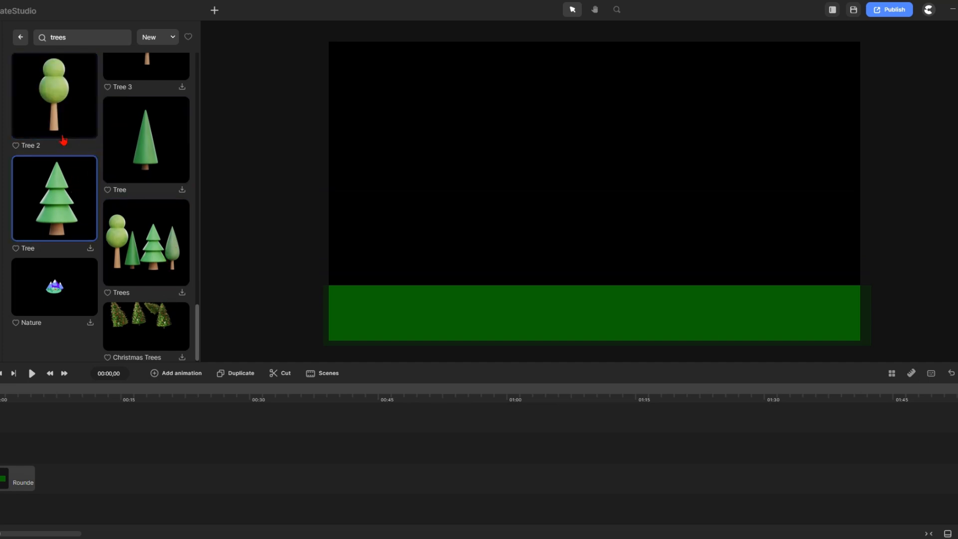
drag(54, 113, 768, 270)
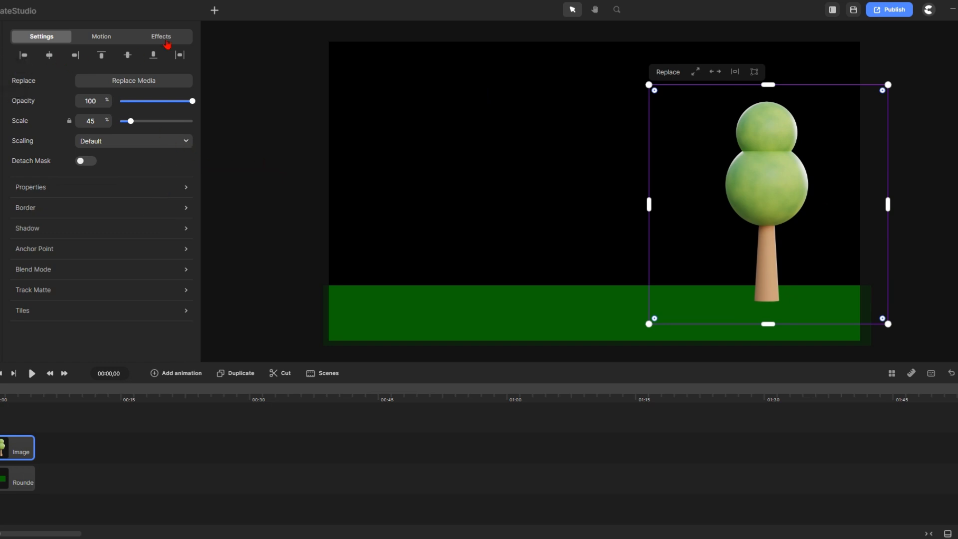
Add a second rectangle on its own bottom track, behind the ground and tree
click(214, 10)
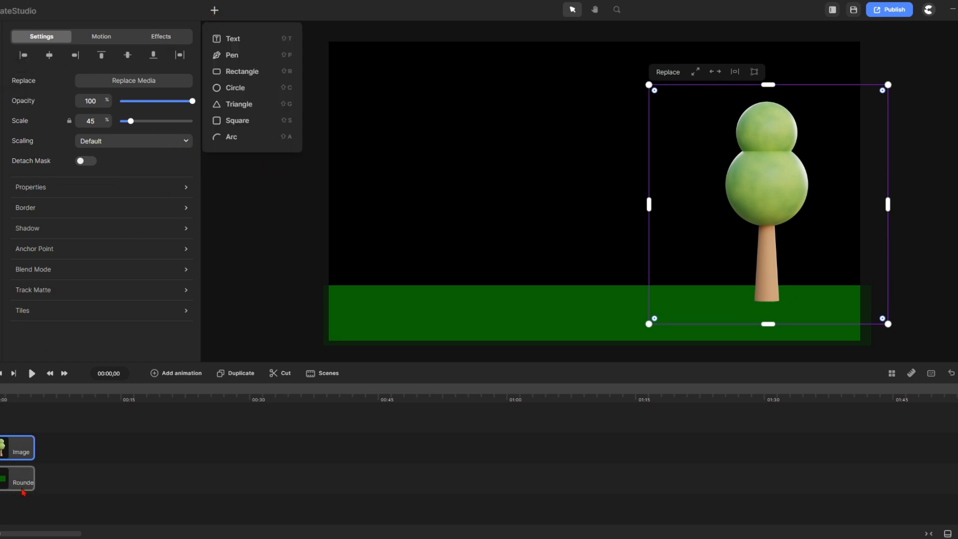
mouse_move(17, 482)
mouse_down()
mouse_move(14, 512)
mouse_move(6, 487)
mouse_up()
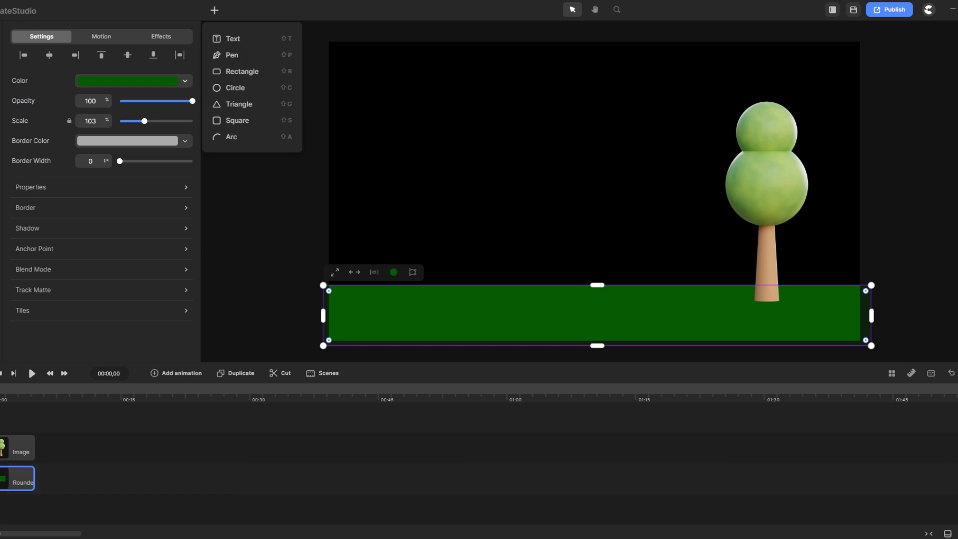
click(81, 408)
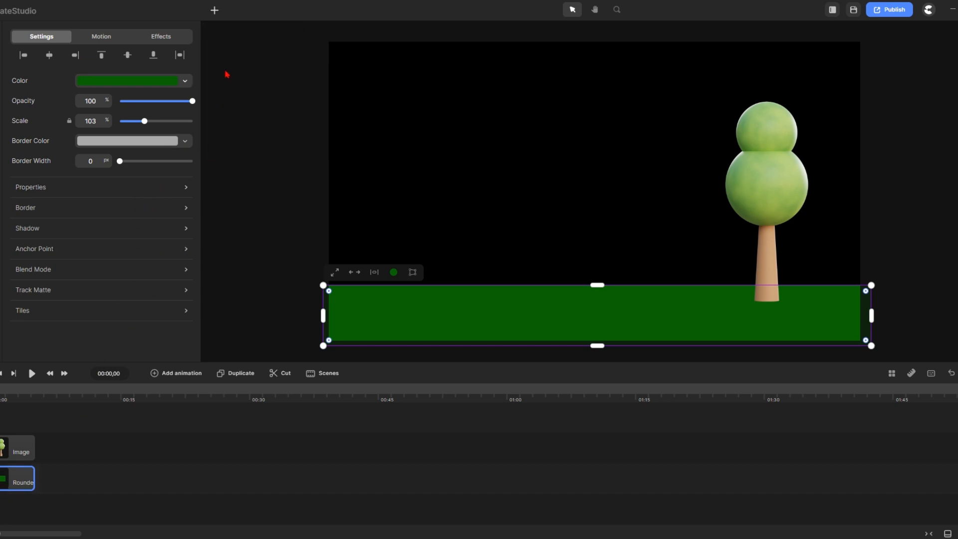
click(215, 10)
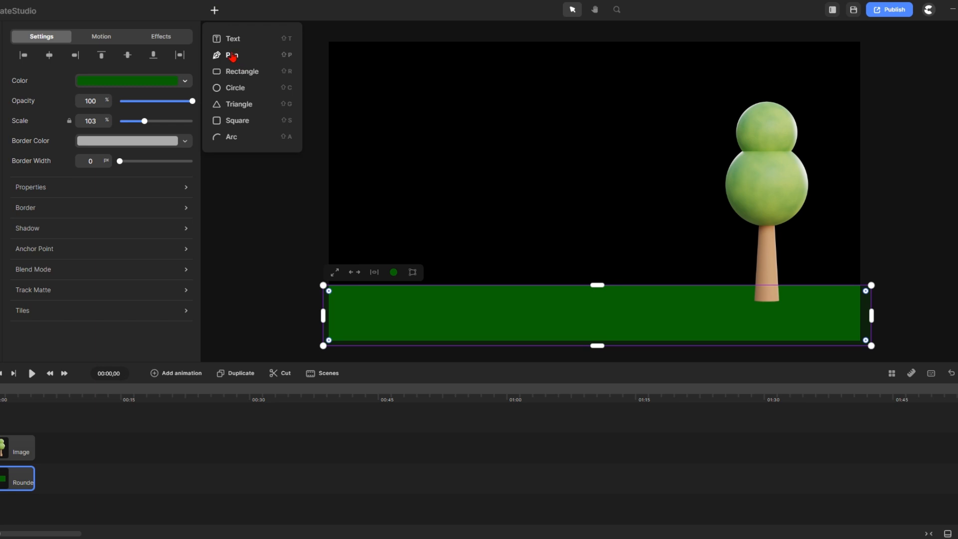
drag(240, 72, 16, 513)
Enlarge the blue rectangle to fill the whole canvas at 100% scale as sky
drag(53, 478, 519, 482)
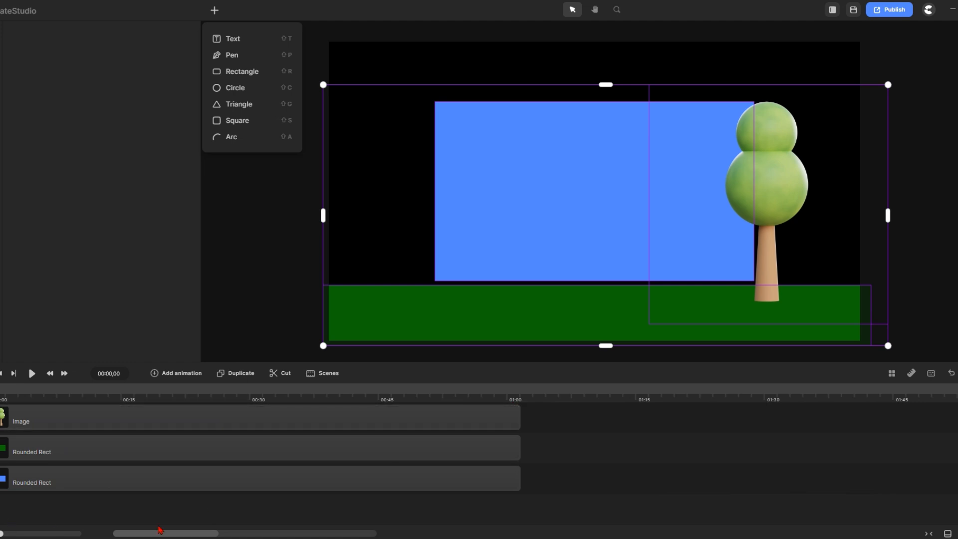
click(511, 218)
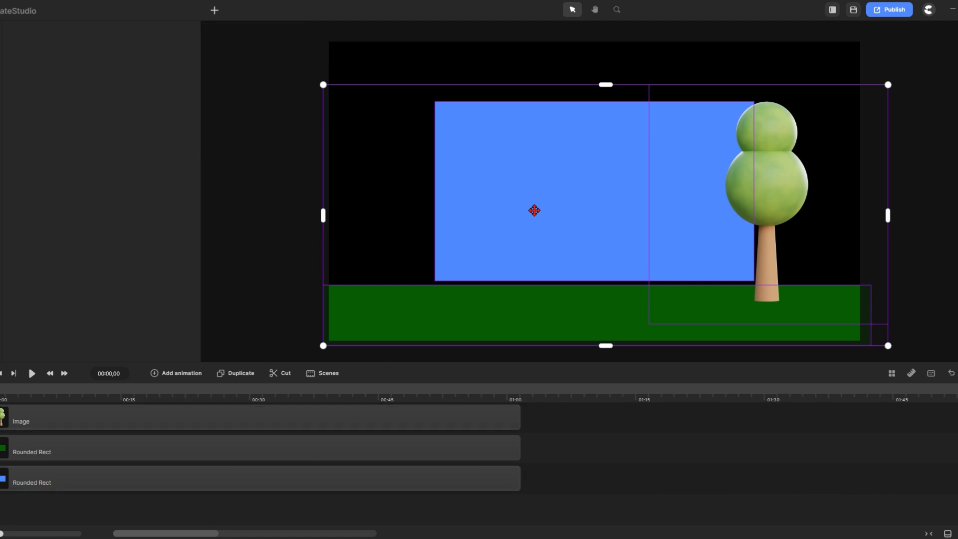
click(251, 109)
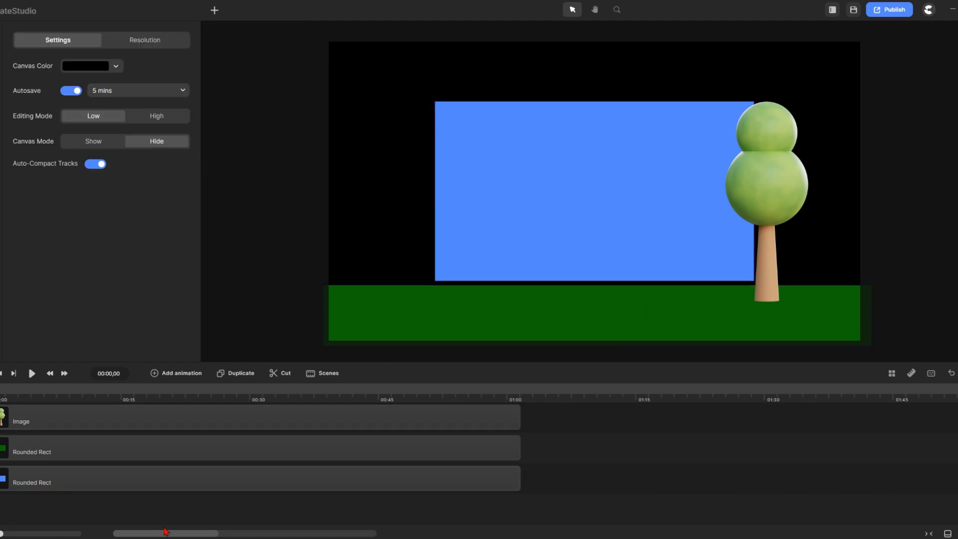
click(182, 478)
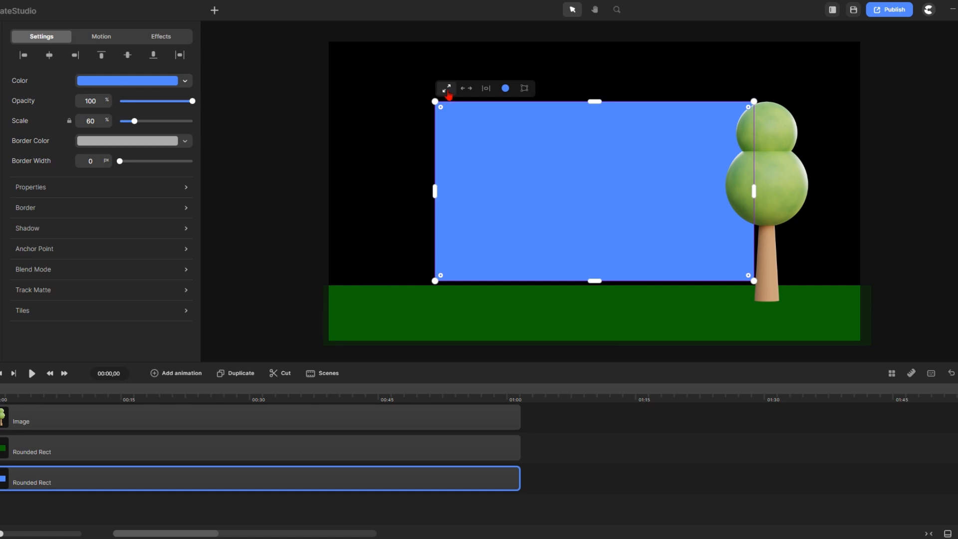
click(446, 89)
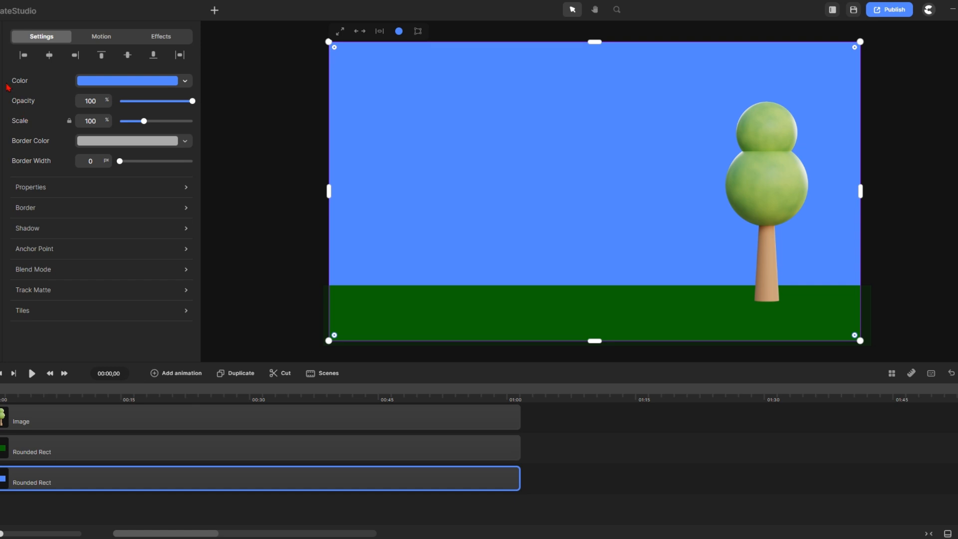
Replace the search with 'Cloud', place the cloud in the scene, and extend it to 01:00
click(1, 65)
drag(82, 39, 16, 39)
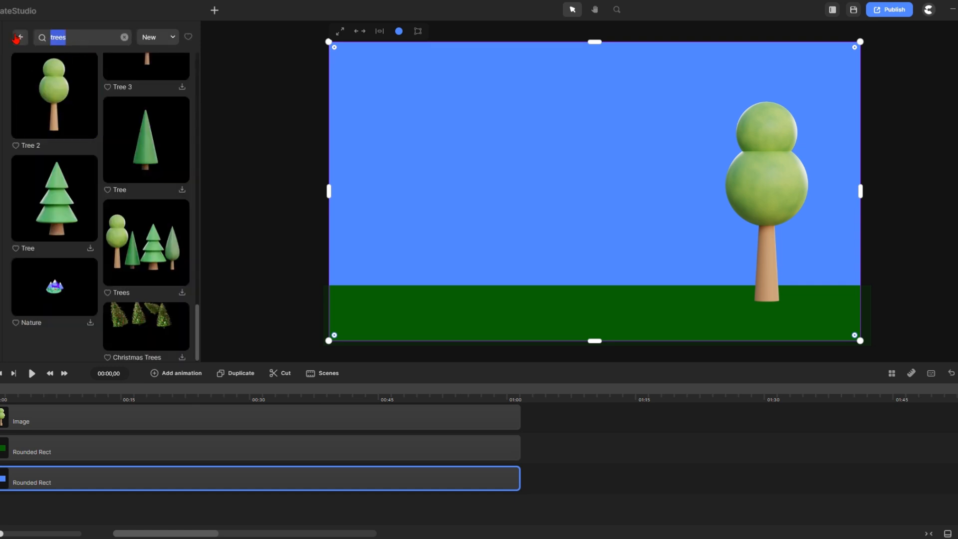
text(Cloud)
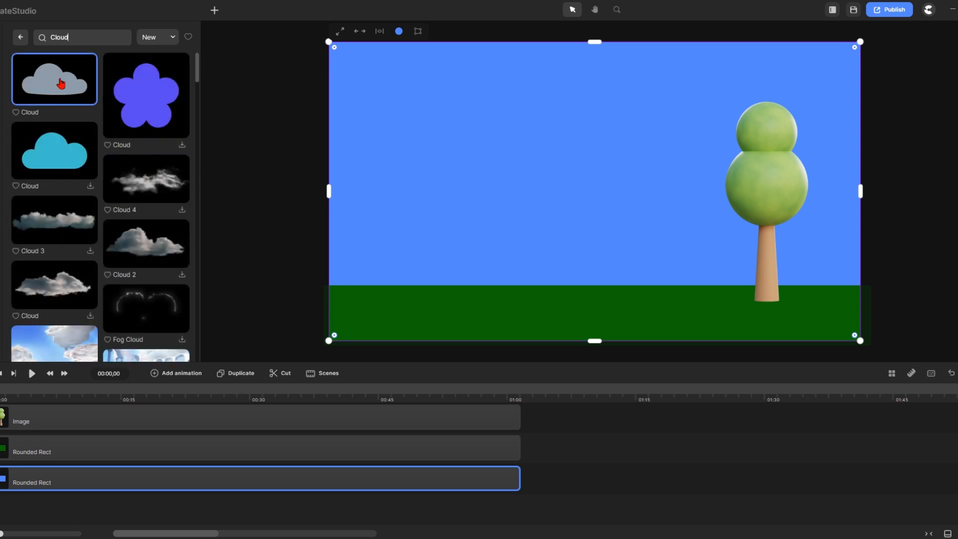
drag(60, 83, 491, 141)
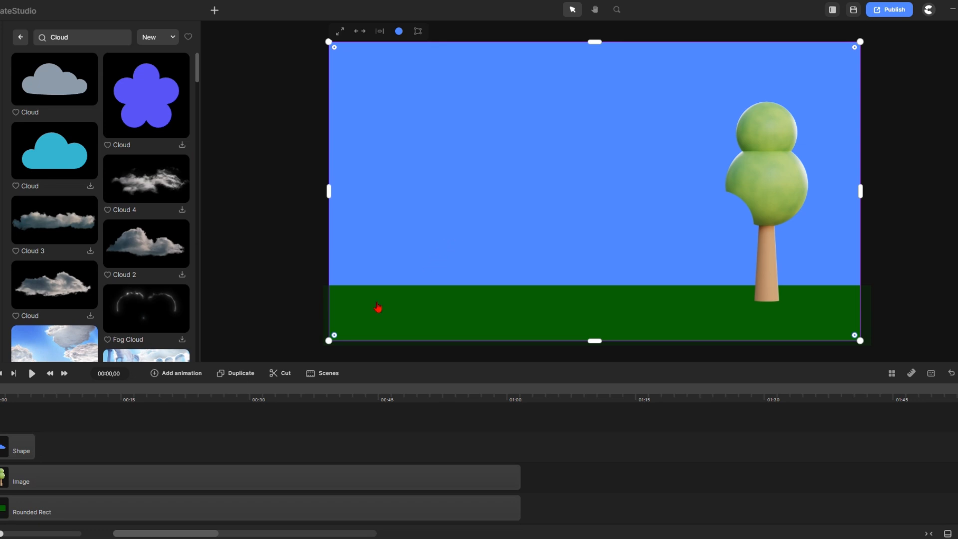
drag(31, 444, 516, 449)
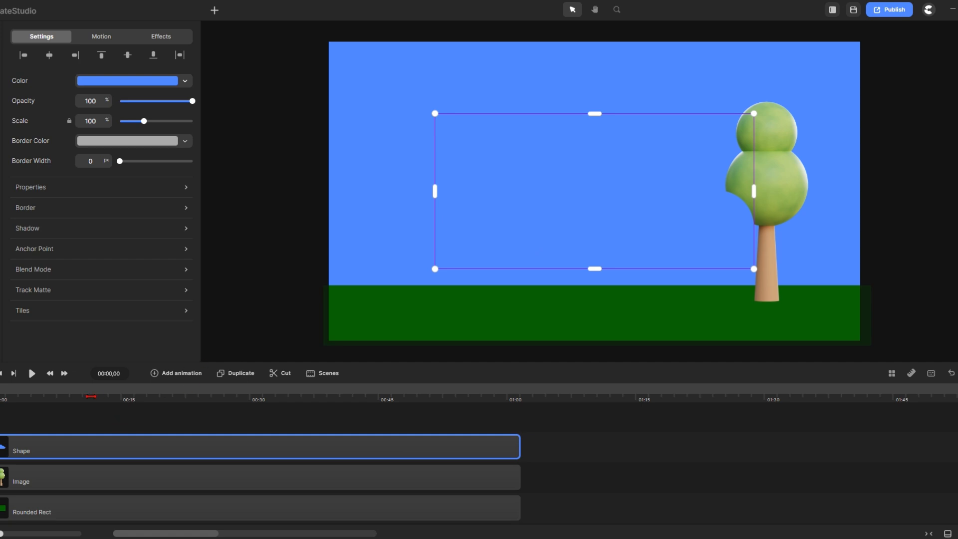
Make the cloud white and shrink it to 30% in the upper-left sky
click(118, 82)
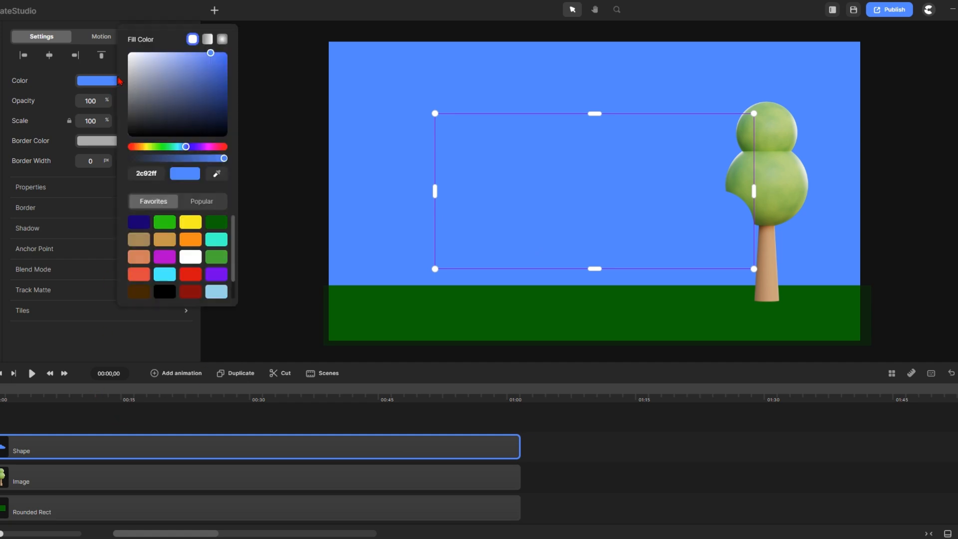
click(190, 256)
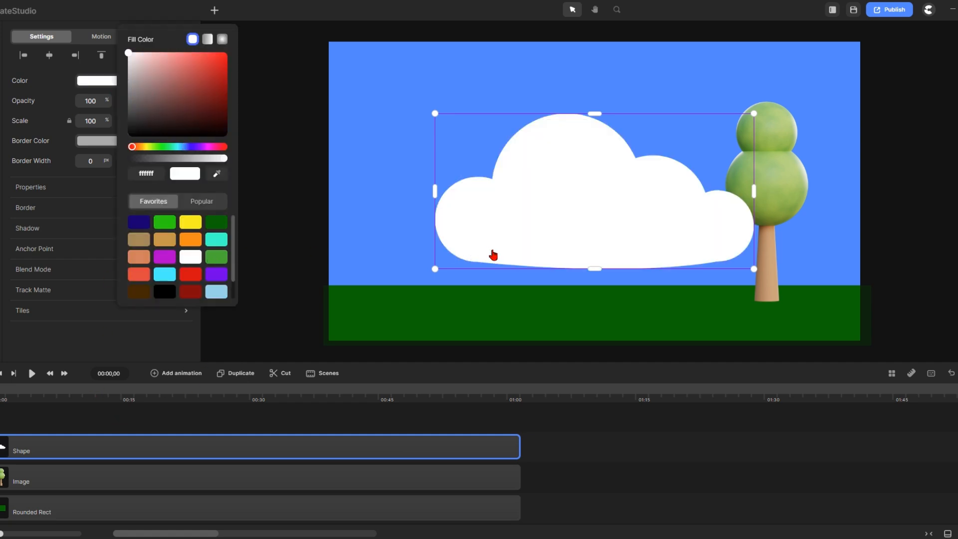
drag(753, 268, 454, 81)
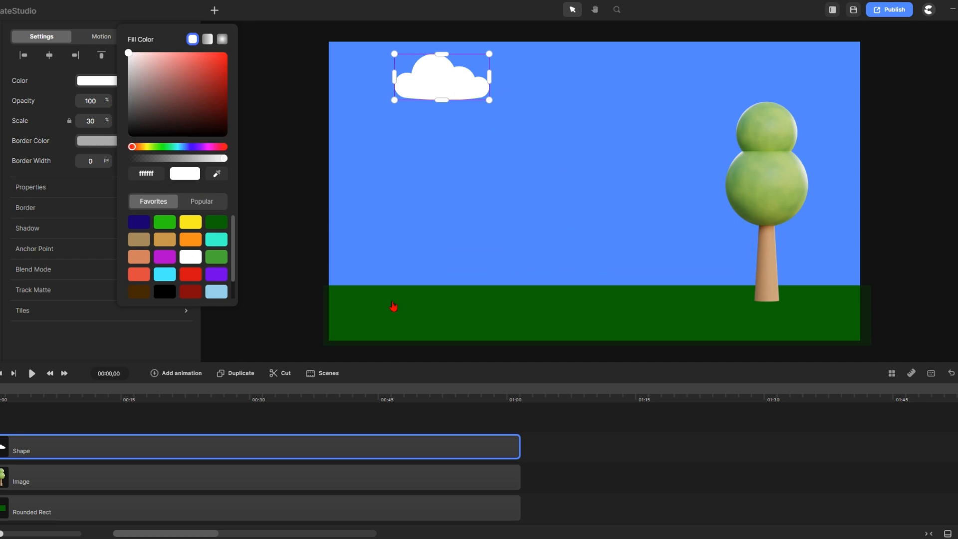
click(302, 227)
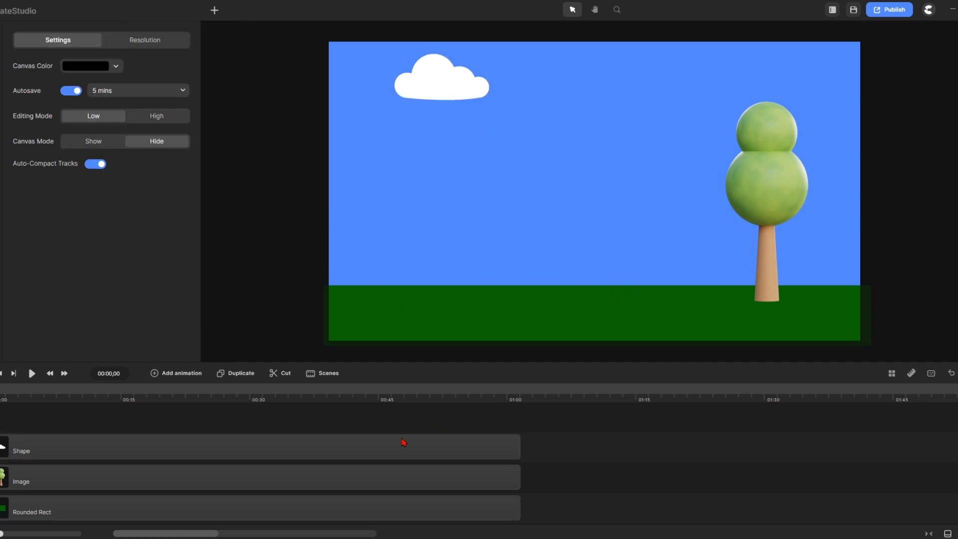
scroll(408, 464, down, 3)
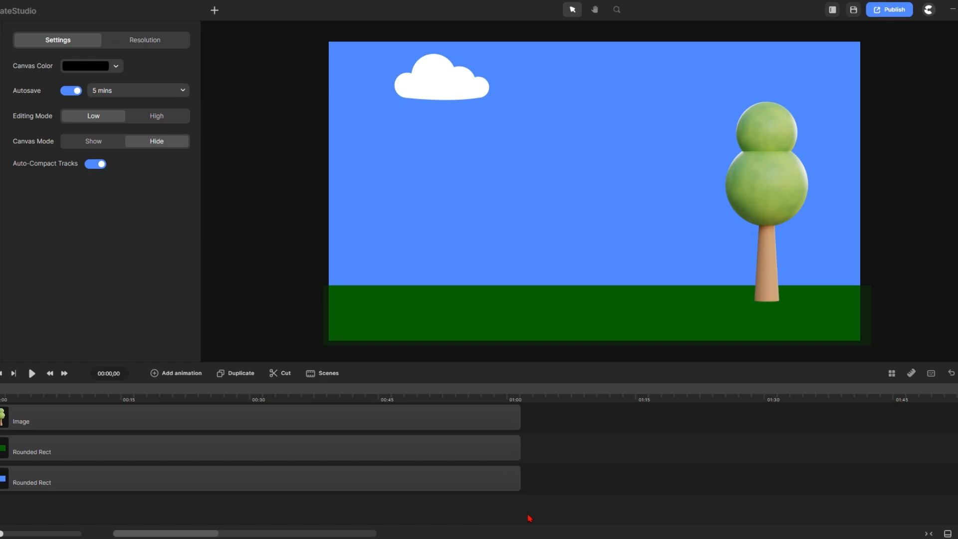
Group the sky, ground, tree and cloud layers with Ctrl+G and turn Tiles on for the group
drag(528, 515, 278, 299)
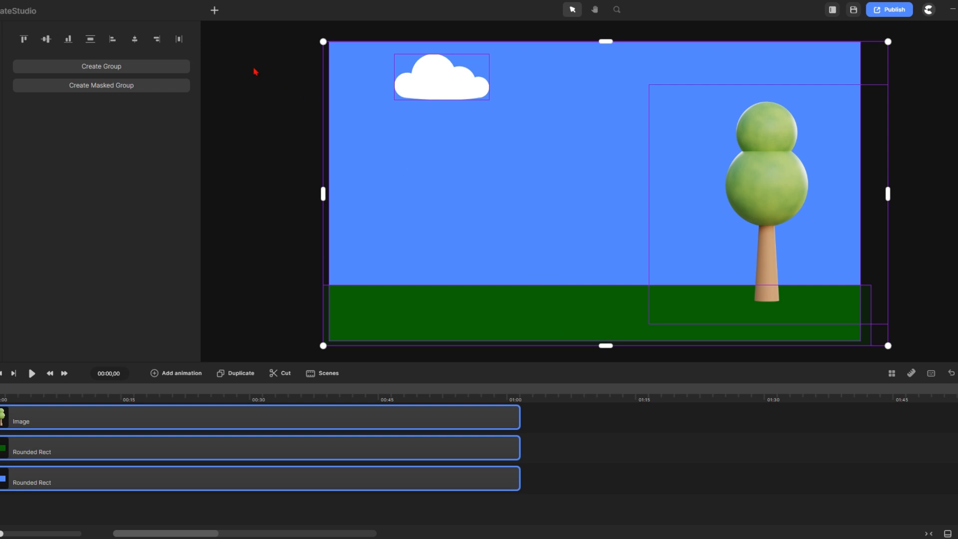
key(ctrl+g)
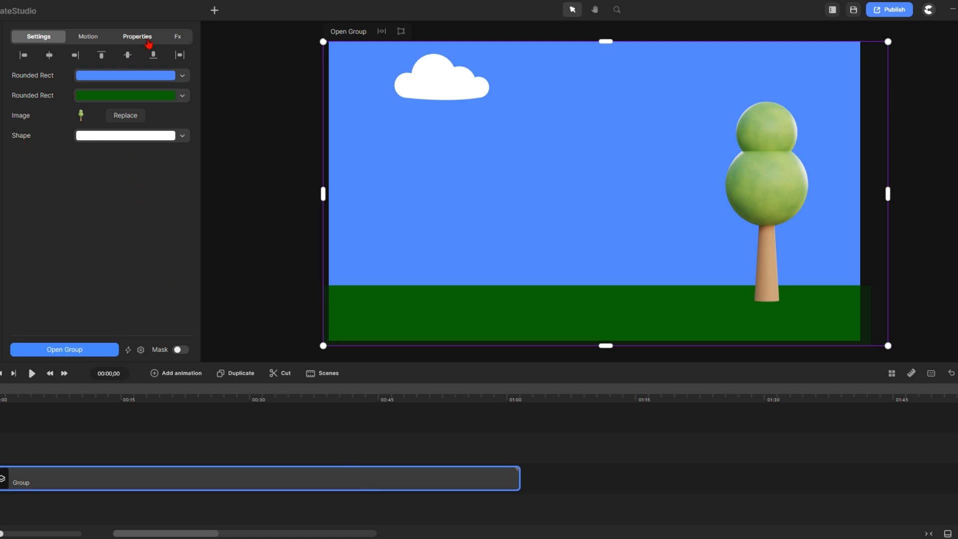
click(137, 40)
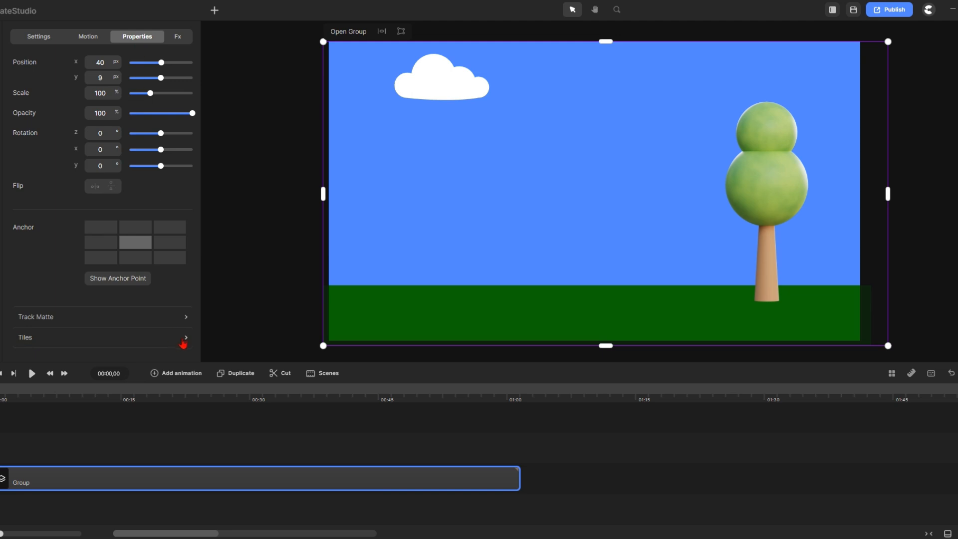
click(155, 341)
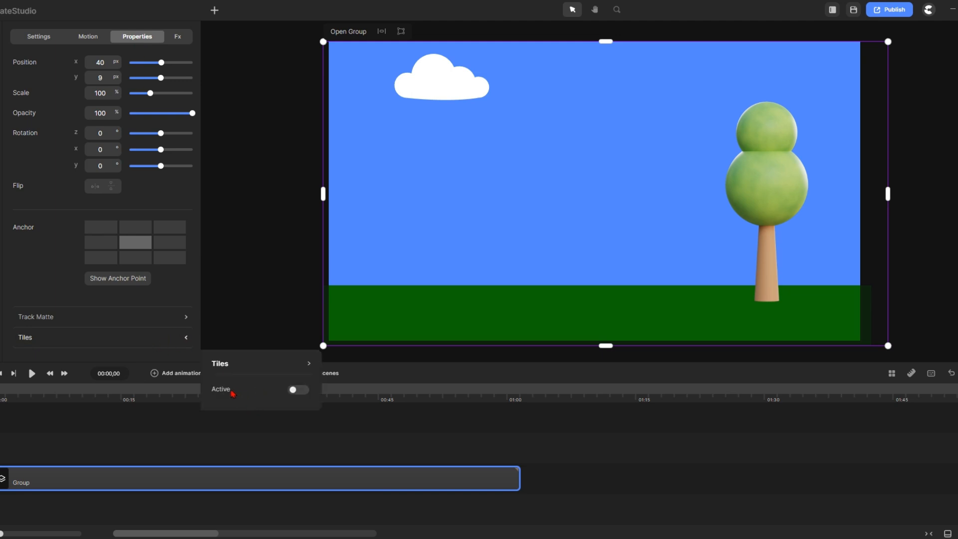
click(301, 390)
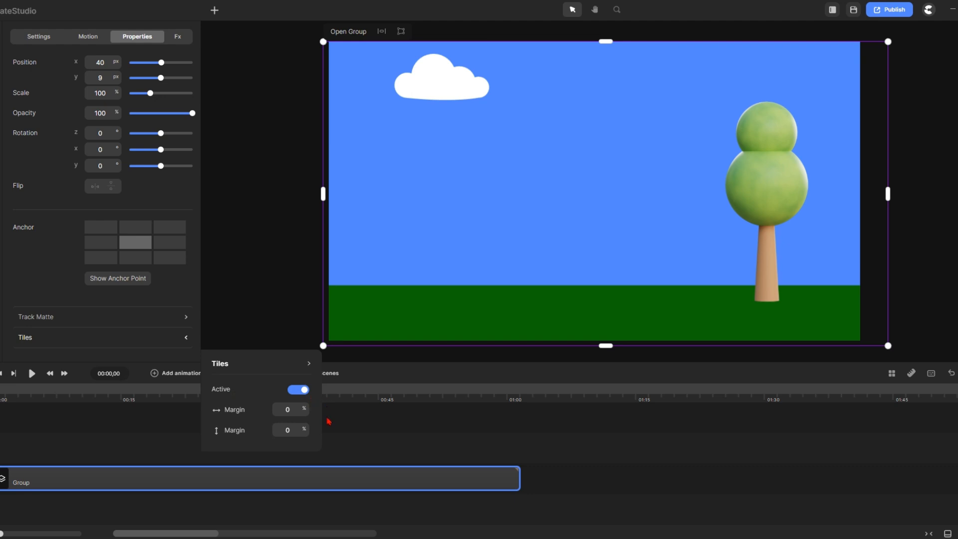
click(289, 272)
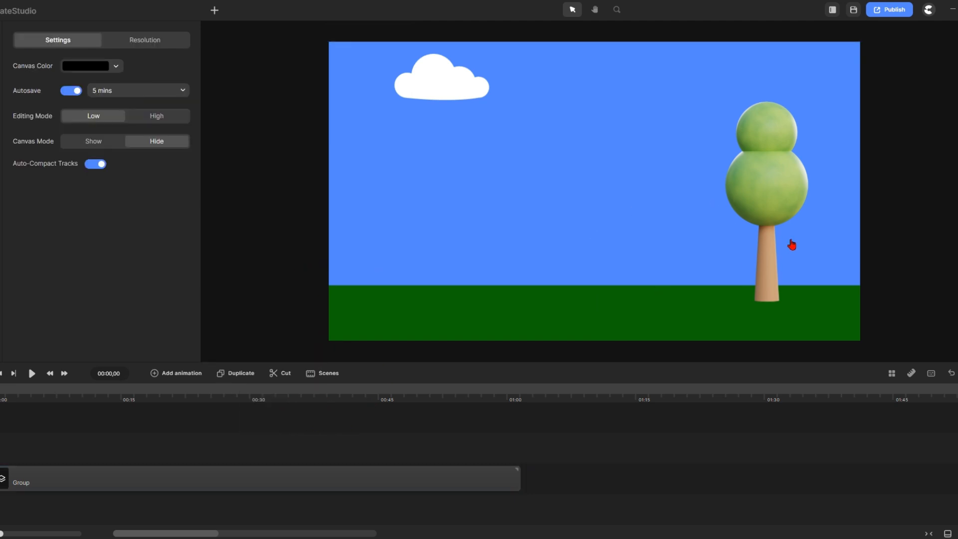
Add a Position animation to the park group and set its easing to Linear
click(349, 487)
click(178, 375)
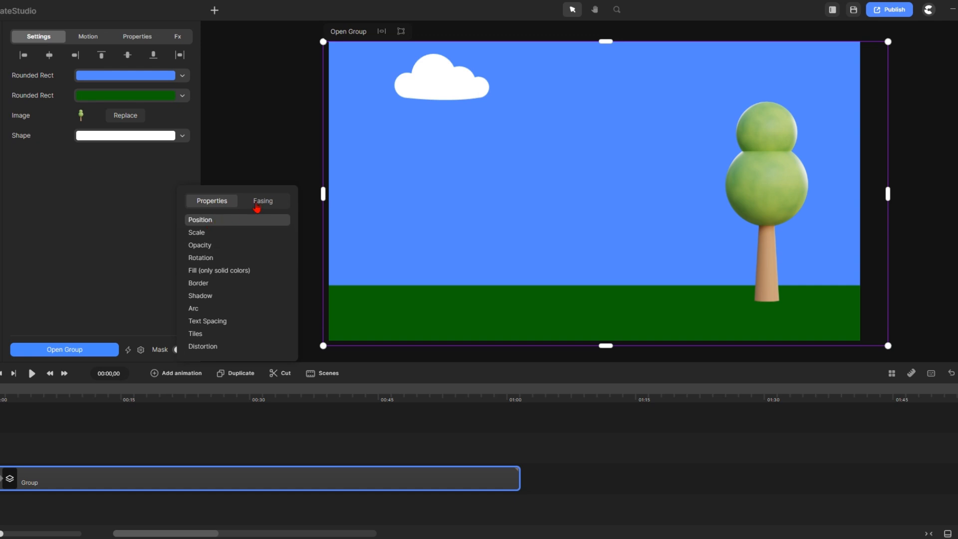
click(263, 201)
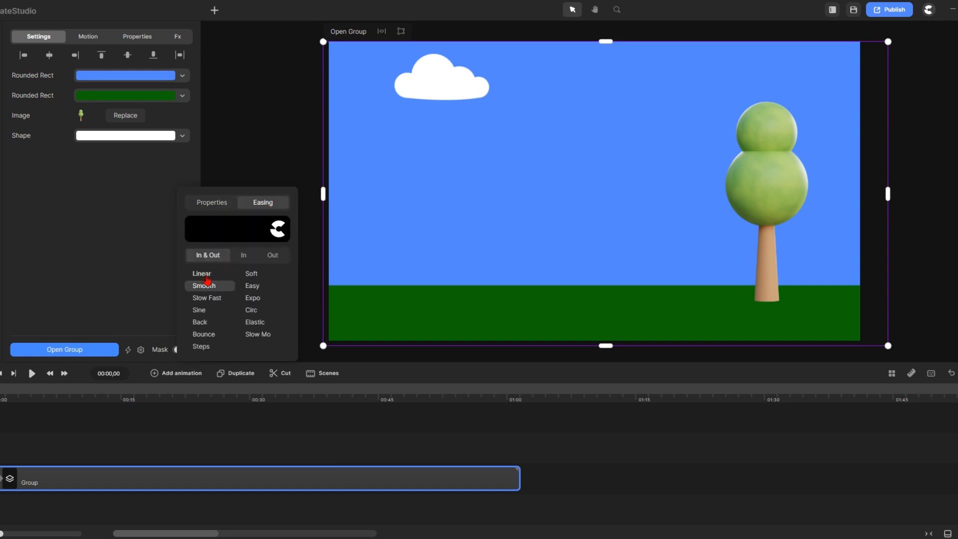
click(205, 275)
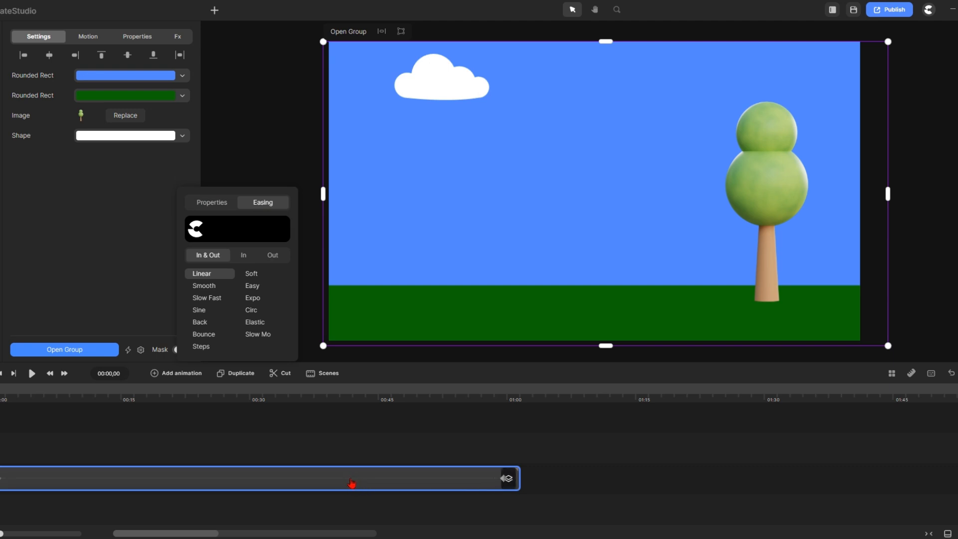
click(352, 482)
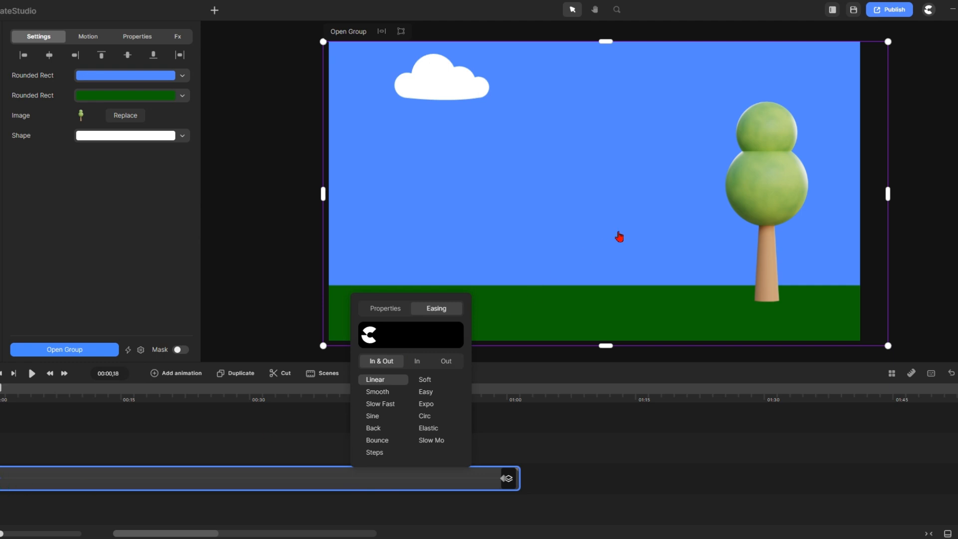
click(602, 224)
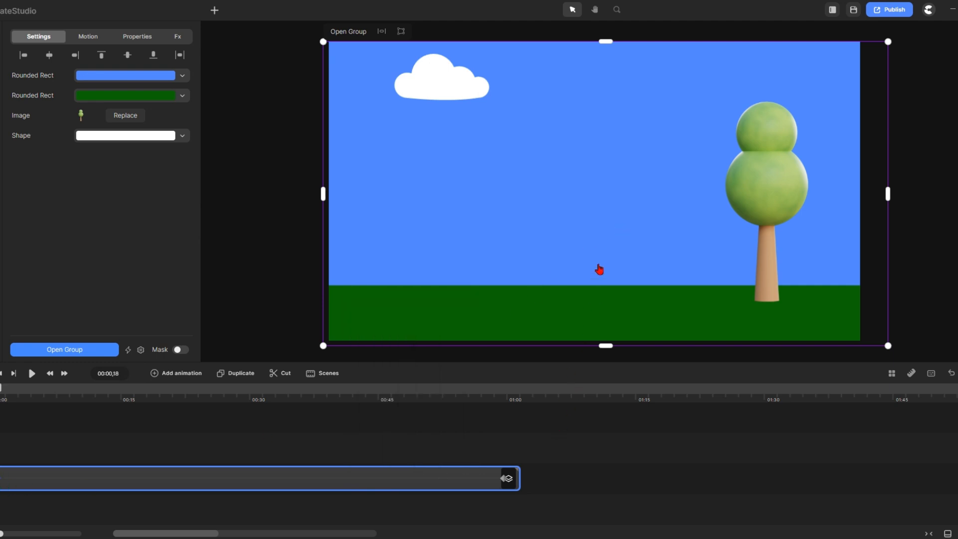
scroll(599, 269, down, 5)
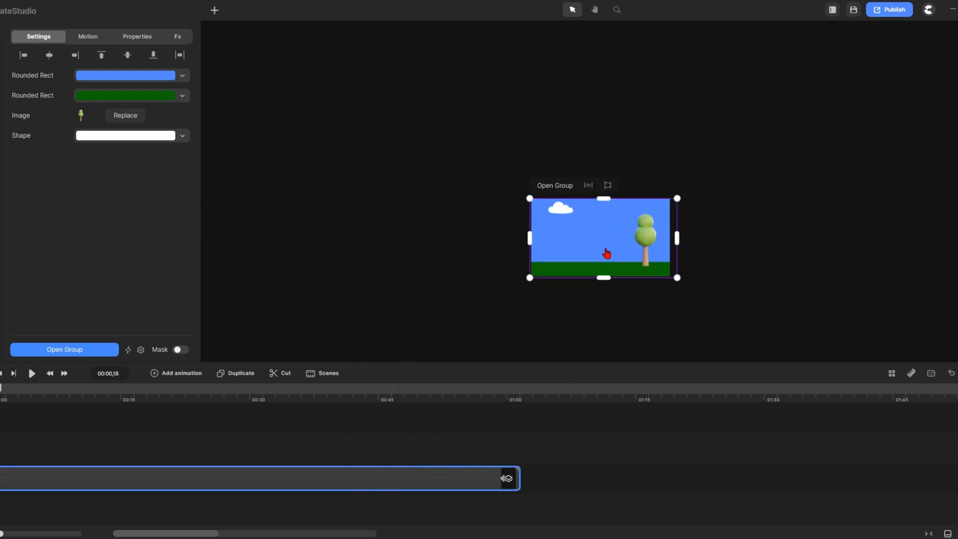
At the end keyframe, move the park group far left, then scrub from 00:00 to about two seconds
click(505, 478)
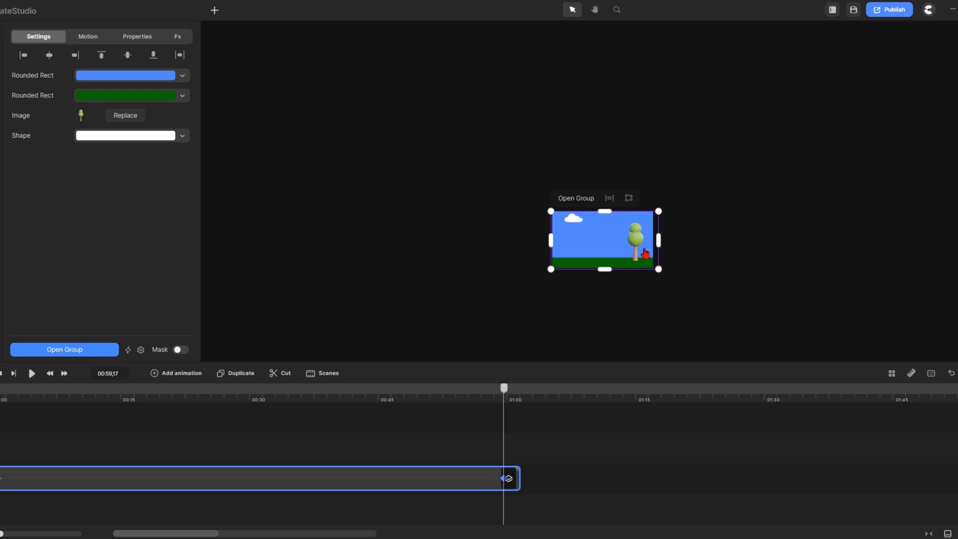
drag(649, 253, 214, 240)
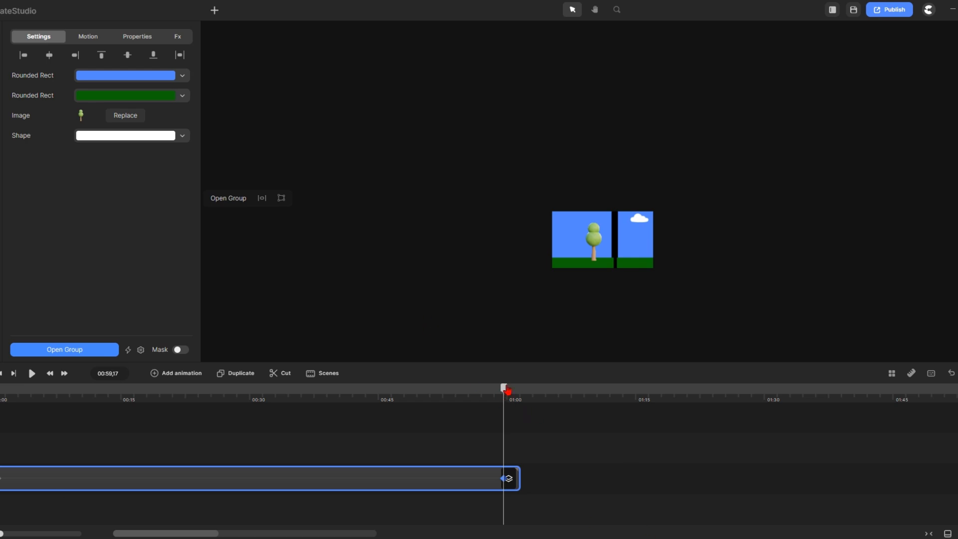
drag(507, 391, 3, 391)
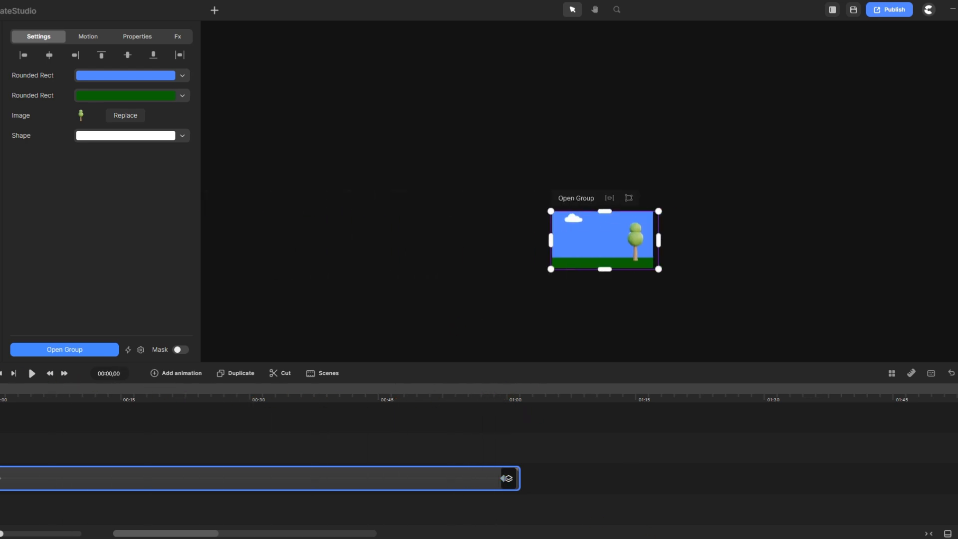
scroll(619, 270, up, 5)
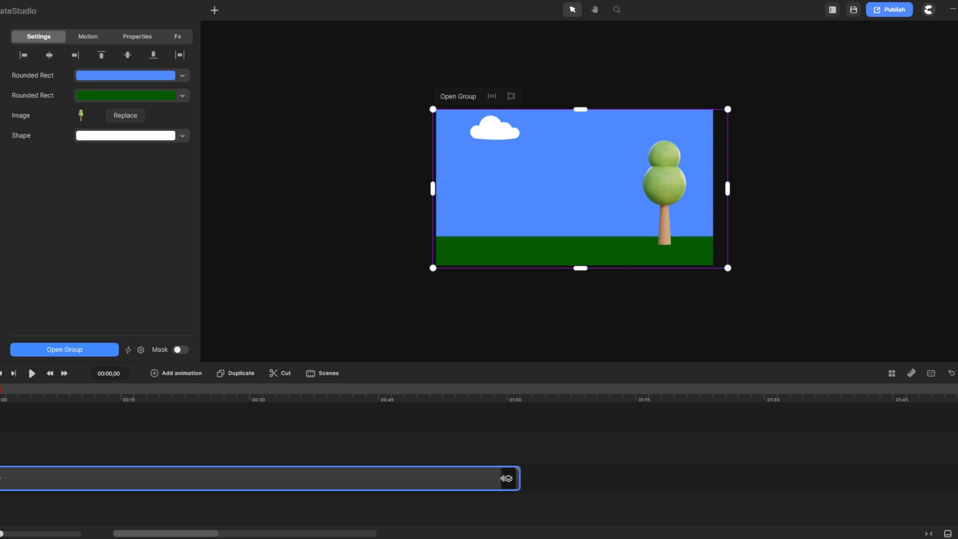
drag(2, 392, 14, 393)
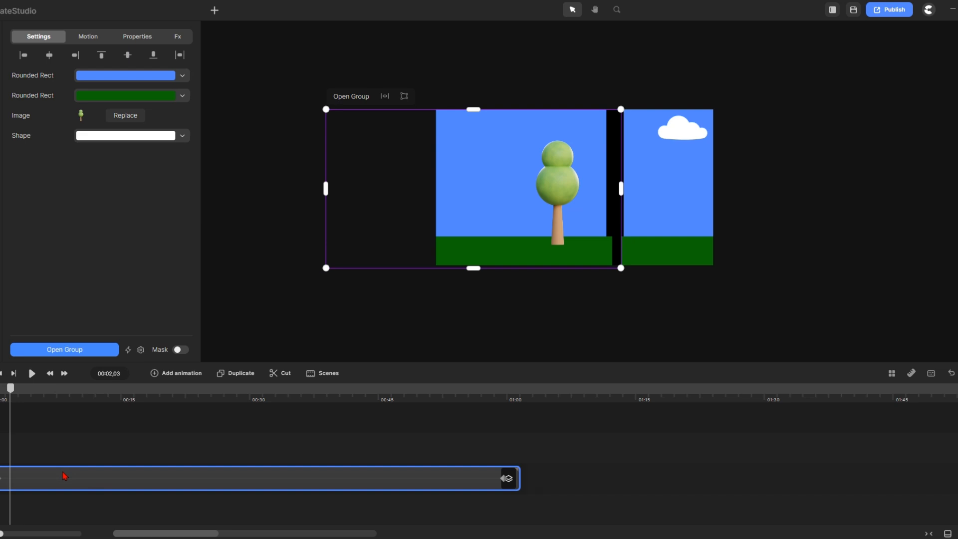
Set the group's horizontal tile margin to -10% and lengthen the group clip past one minute
click(142, 37)
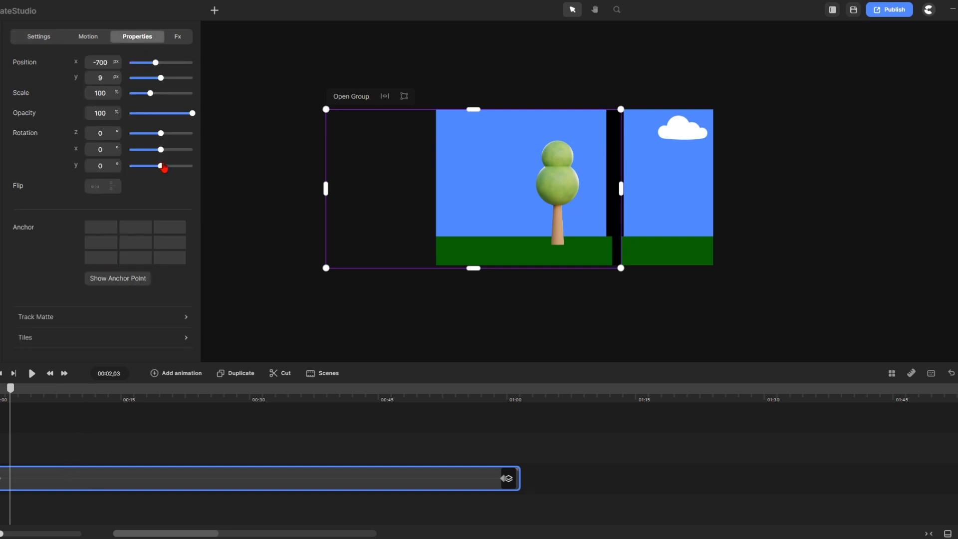
click(43, 338)
drag(305, 412, 299, 410)
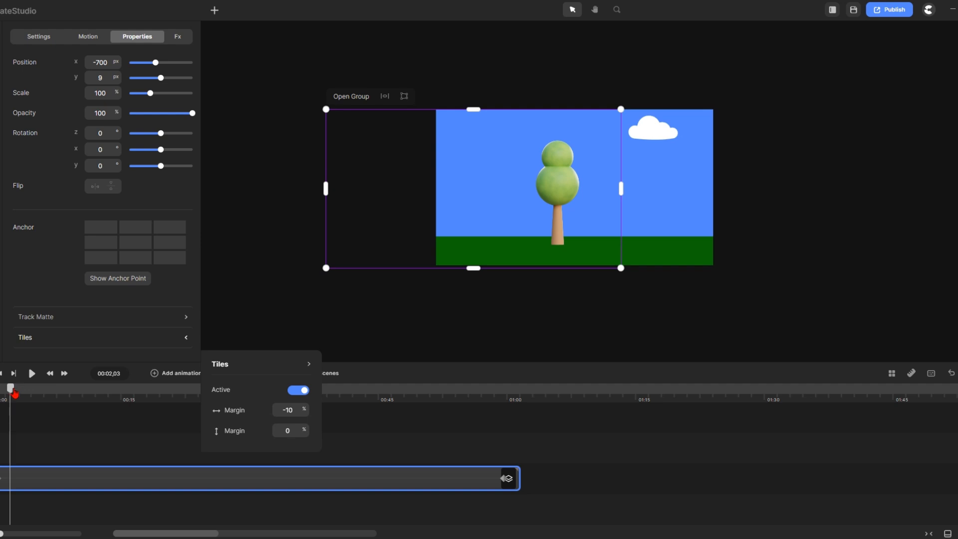
drag(14, 393, 478, 447)
drag(520, 479, 954, 478)
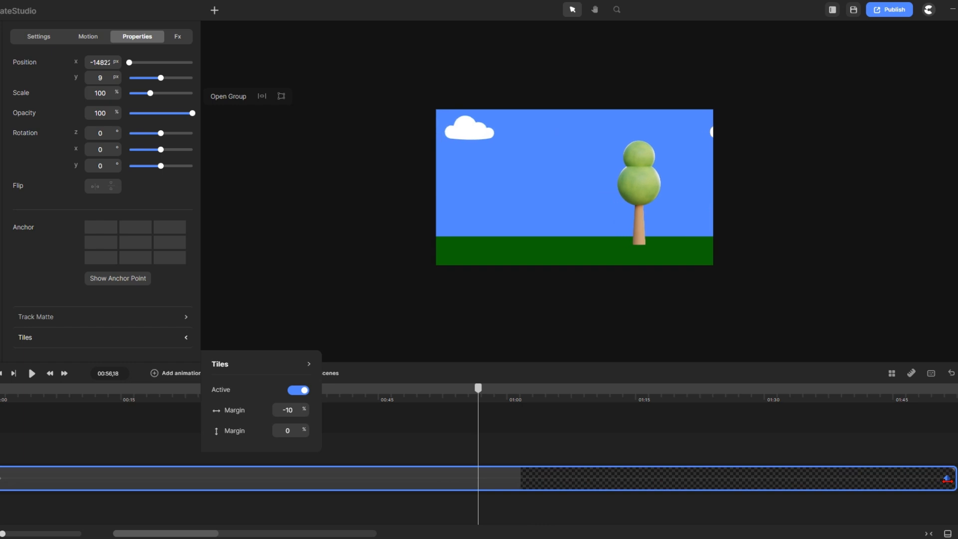
click(941, 479)
Inside the group, extend the cloud, tree and grass layers to the timeline end
double_click(508, 487)
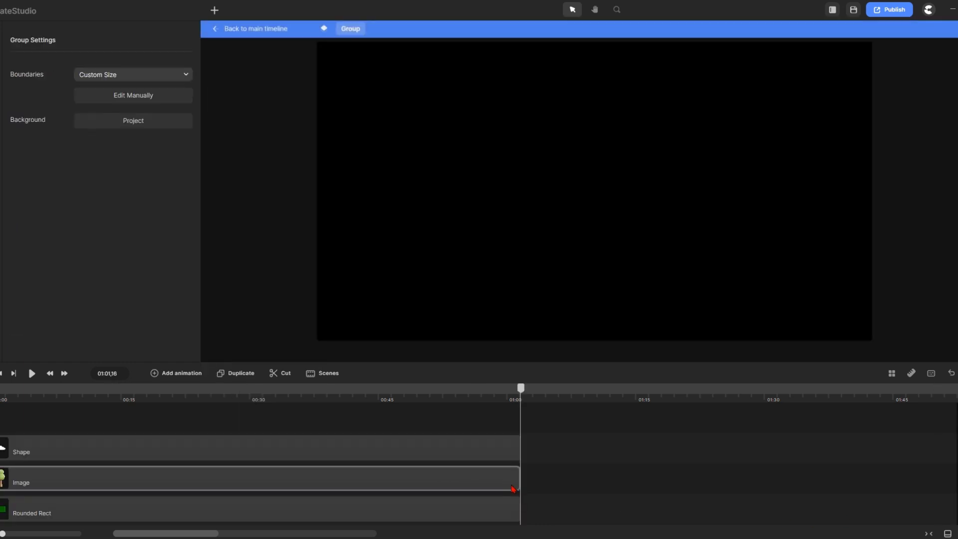
mouse_move(492, 409)
mouse_down()
mouse_move(500, 444)
mouse_move(555, 538)
mouse_up()
drag(520, 447, 955, 447)
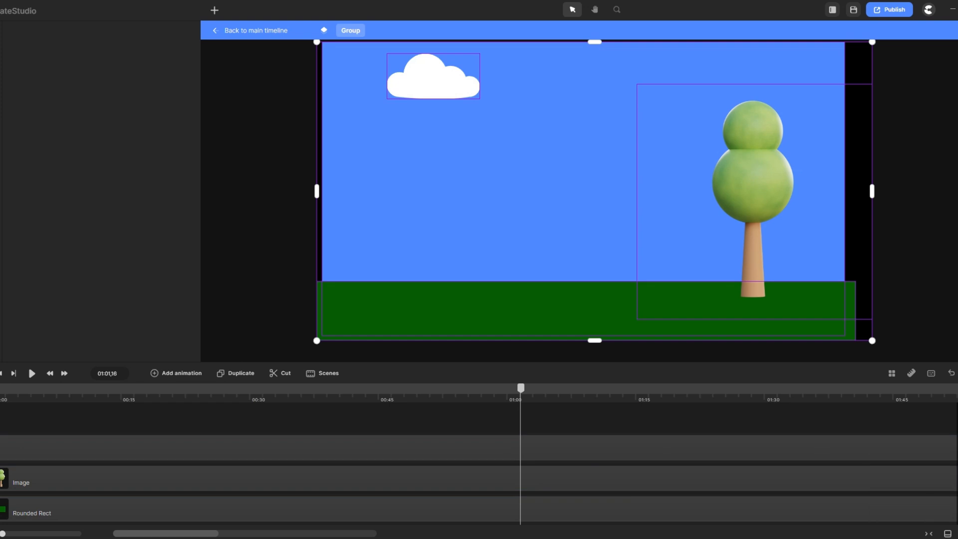
scroll(665, 472, down, 2)
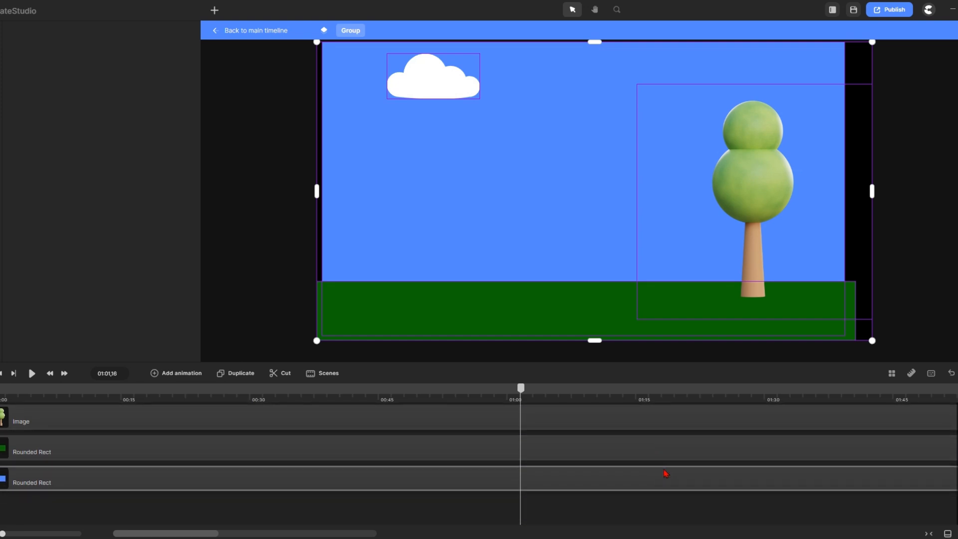
scroll(548, 448, up, 2)
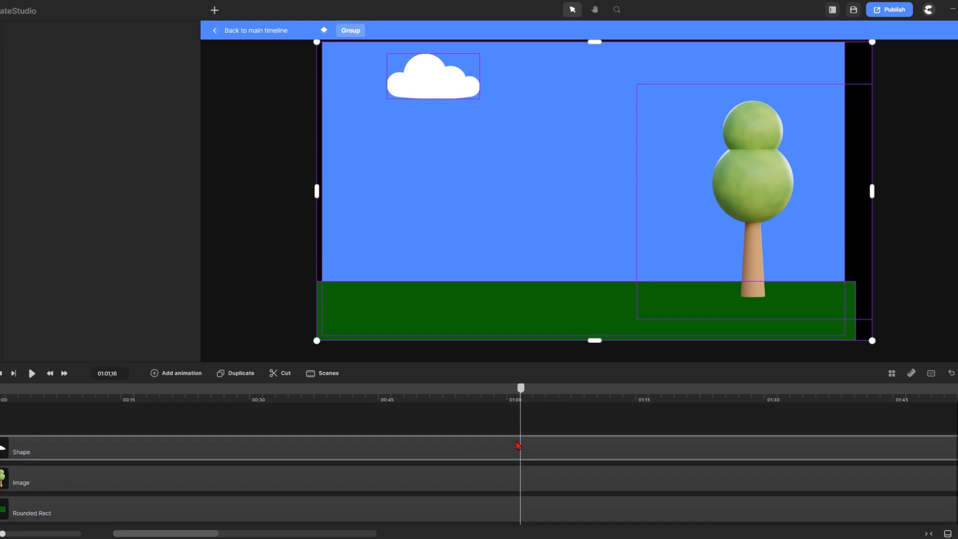
Back on the main timeline, rewind and play the scrolling park scene preview
click(257, 31)
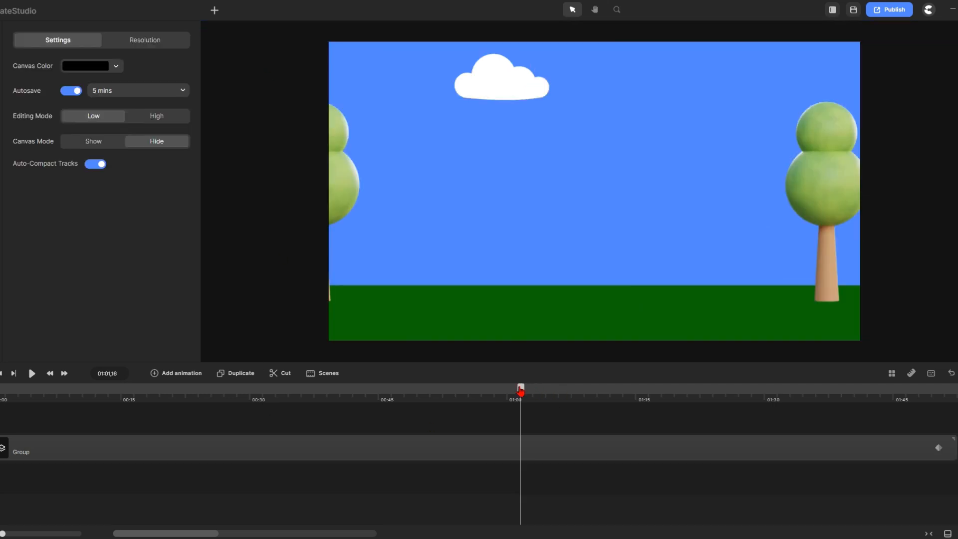
drag(520, 390, 1, 389)
key(space)
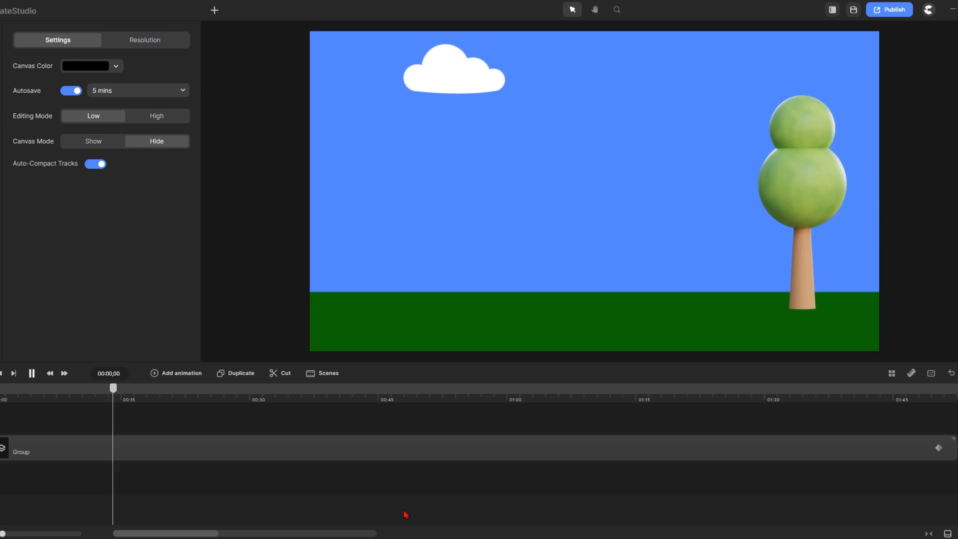
key(space)
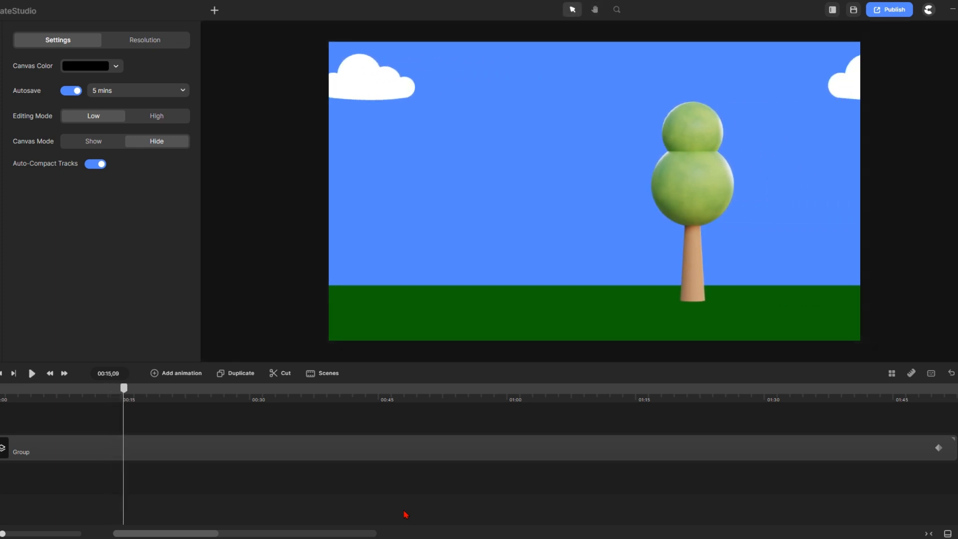
drag(127, 397, 1, 399)
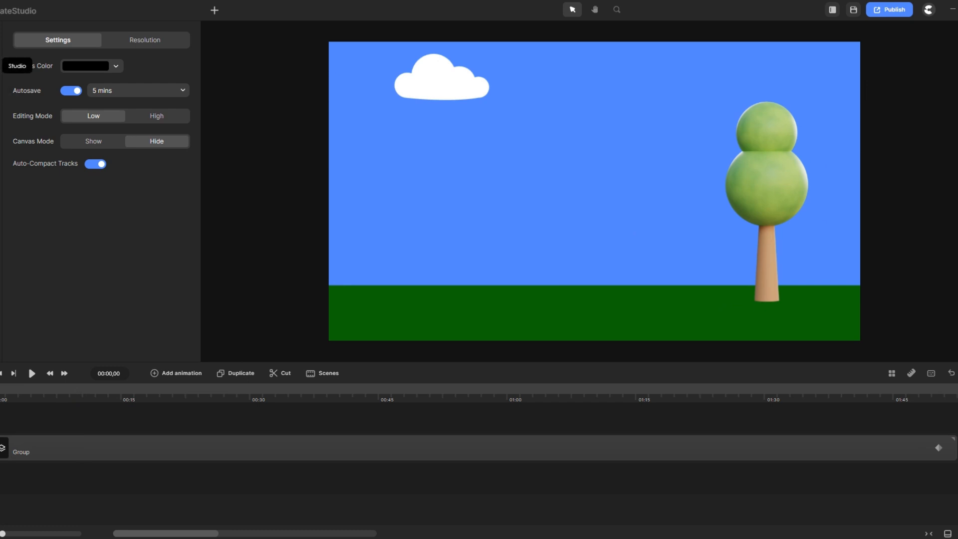
Add the blue-jacket Pixar-style 3D character to the scene
click(1, 65)
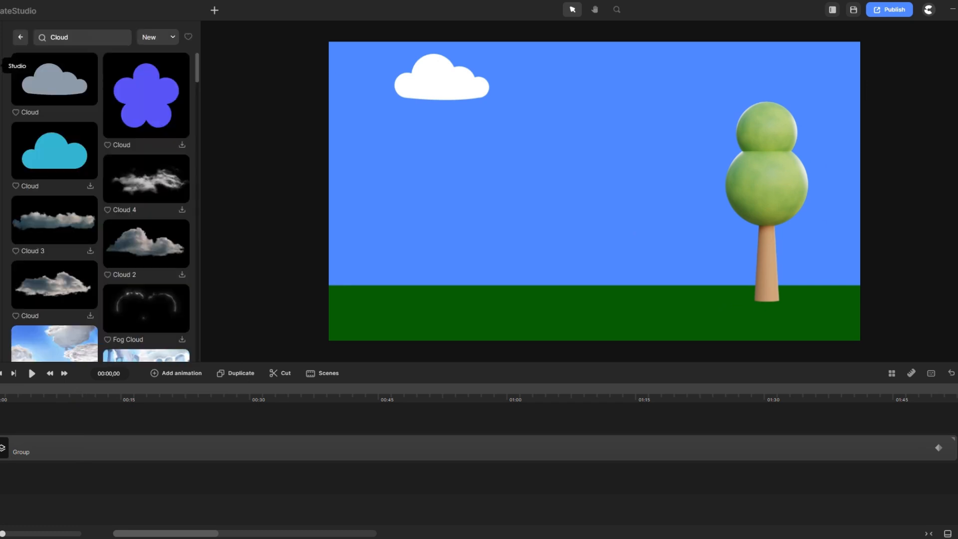
click(19, 37)
click(56, 182)
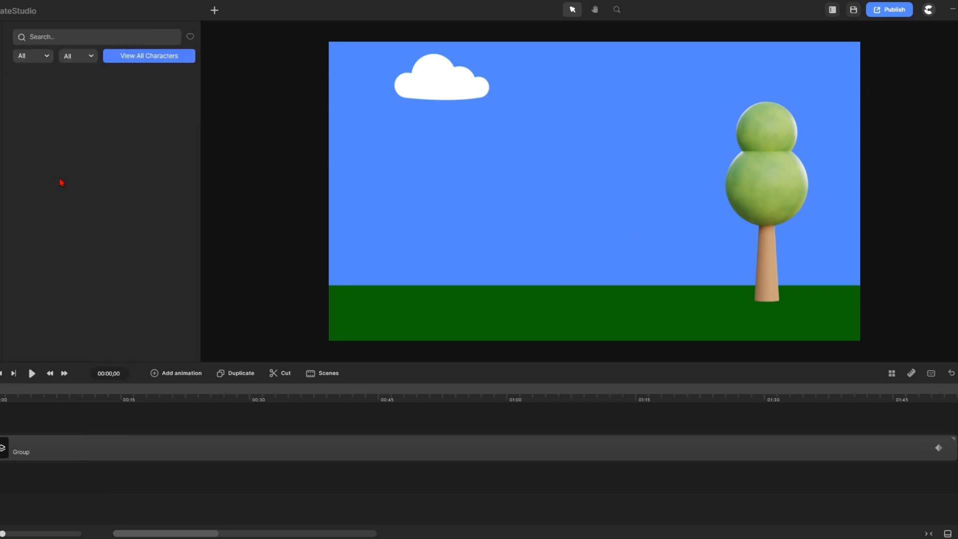
click(47, 58)
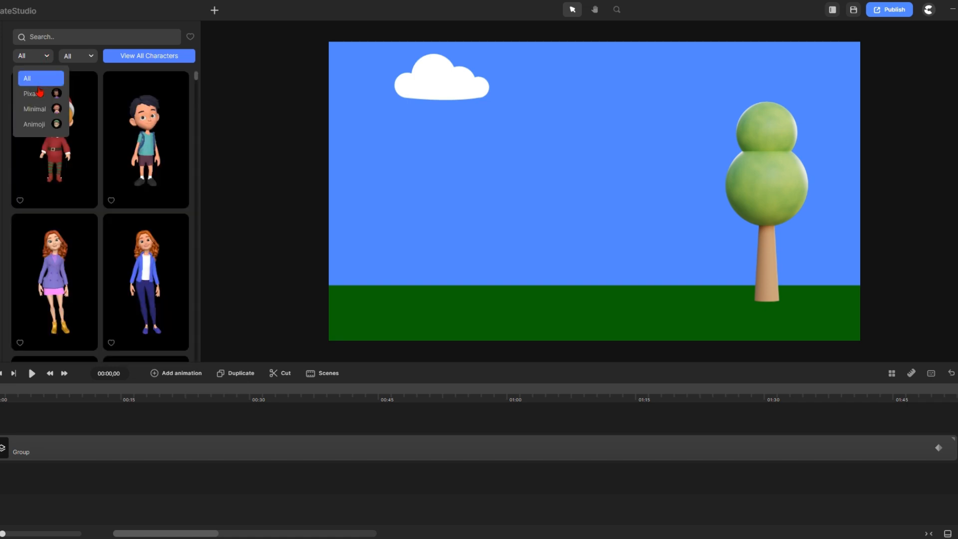
click(34, 98)
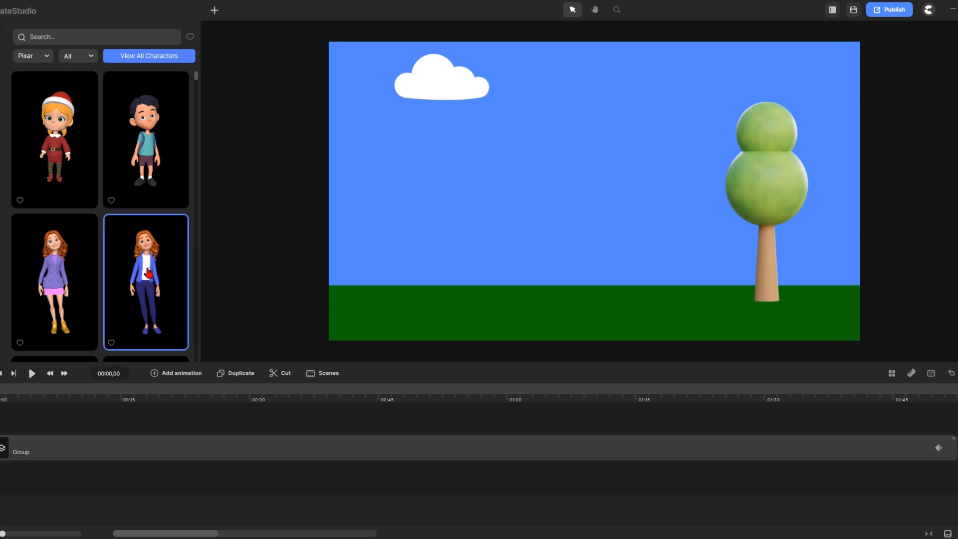
drag(148, 273, 441, 203)
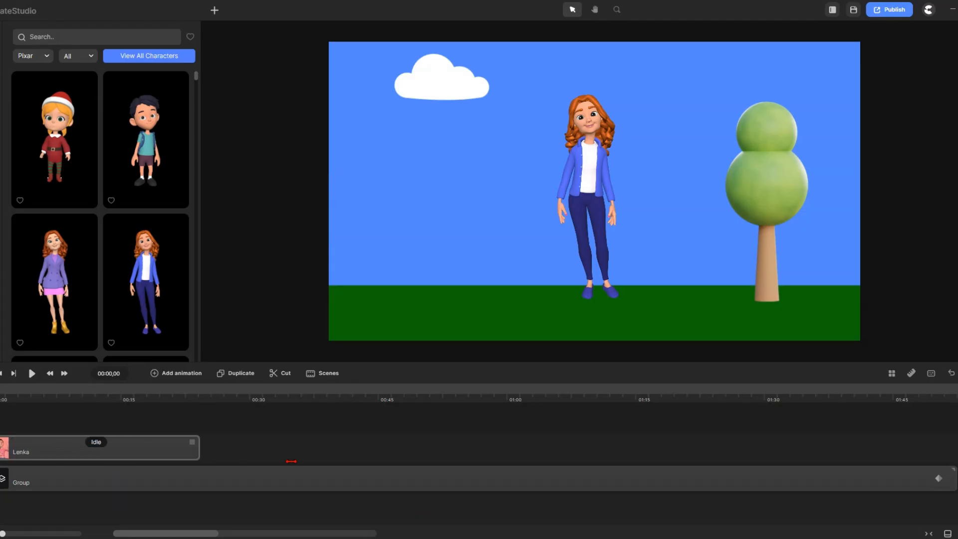
Set the character's action to Walking, lengthen it to about 0:33, and disable start/end transitions
click(170, 446)
click(160, 443)
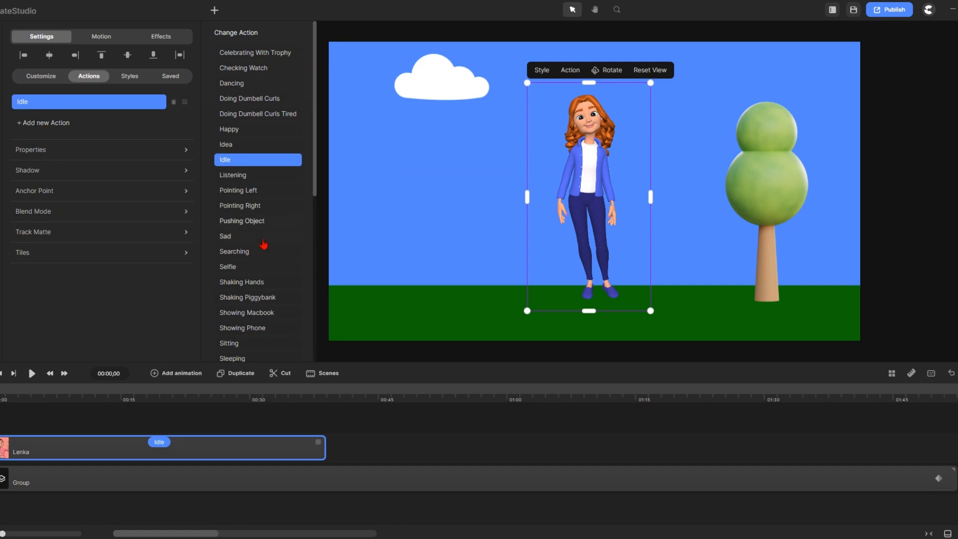
scroll(263, 279, down, 3)
scroll(263, 304, down, 3)
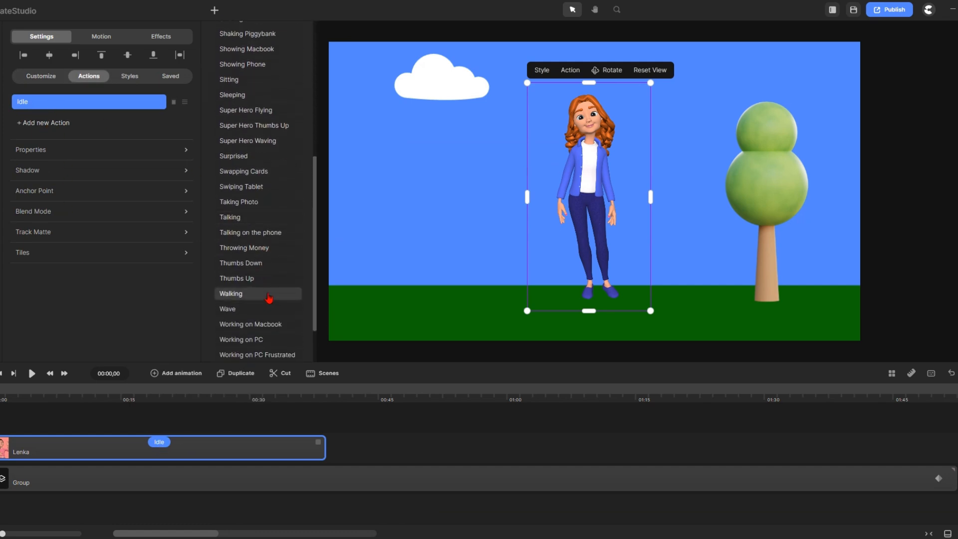
click(232, 294)
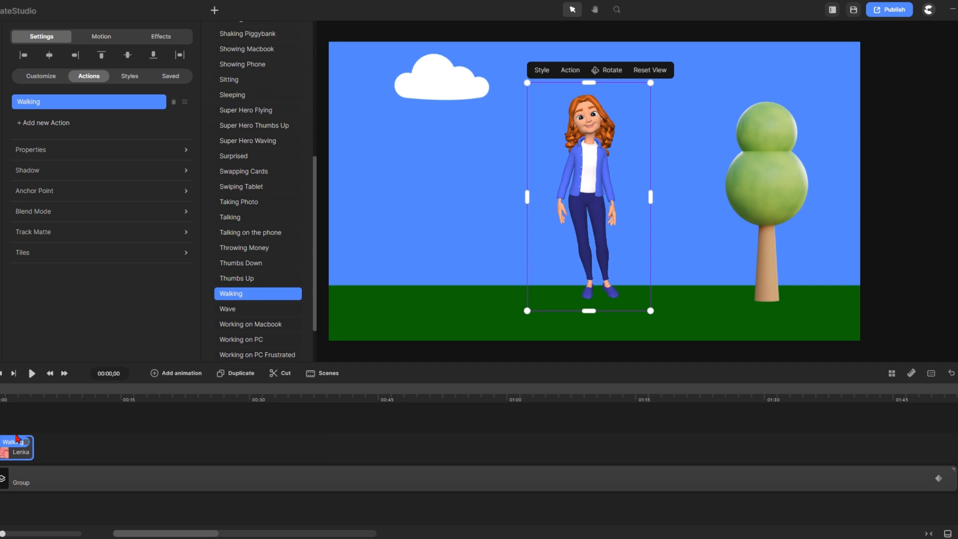
drag(26, 441, 428, 442)
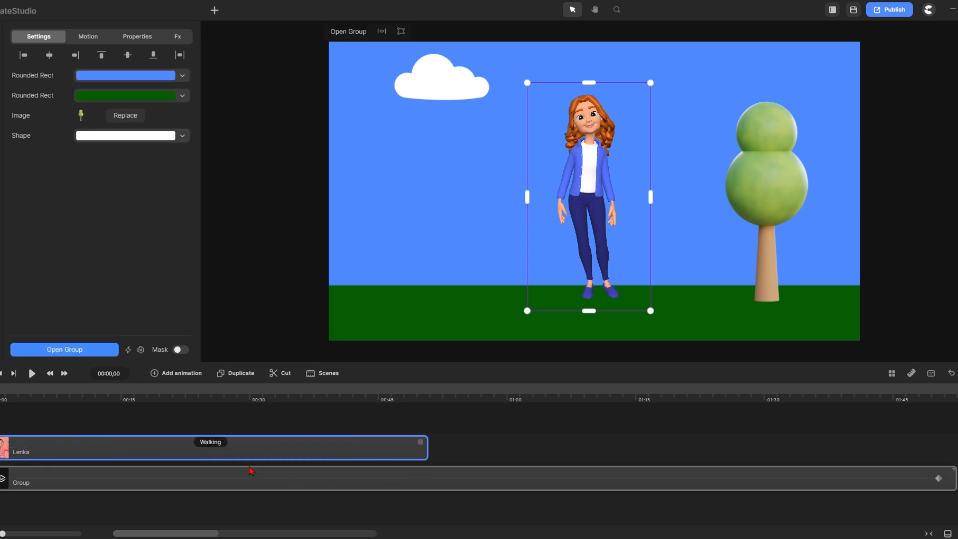
click(211, 442)
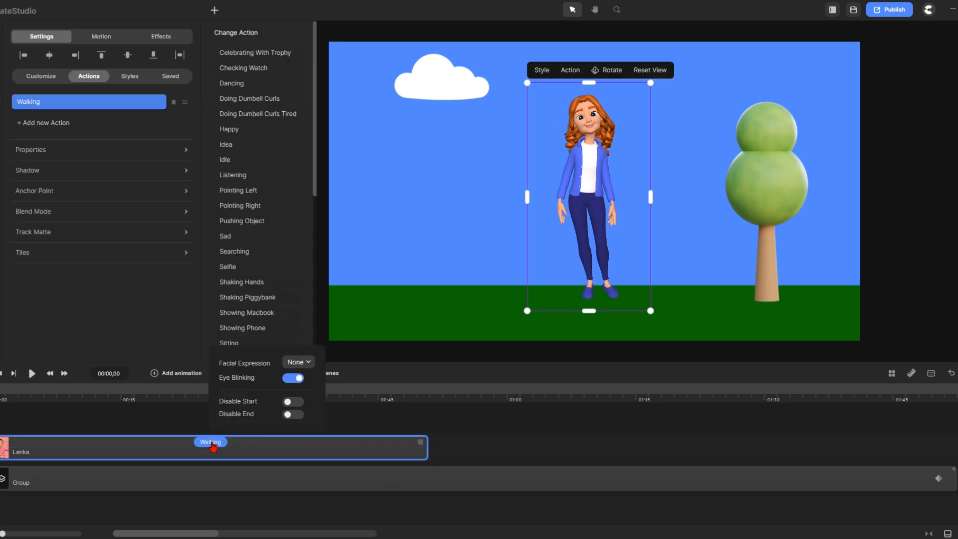
click(295, 402)
click(294, 414)
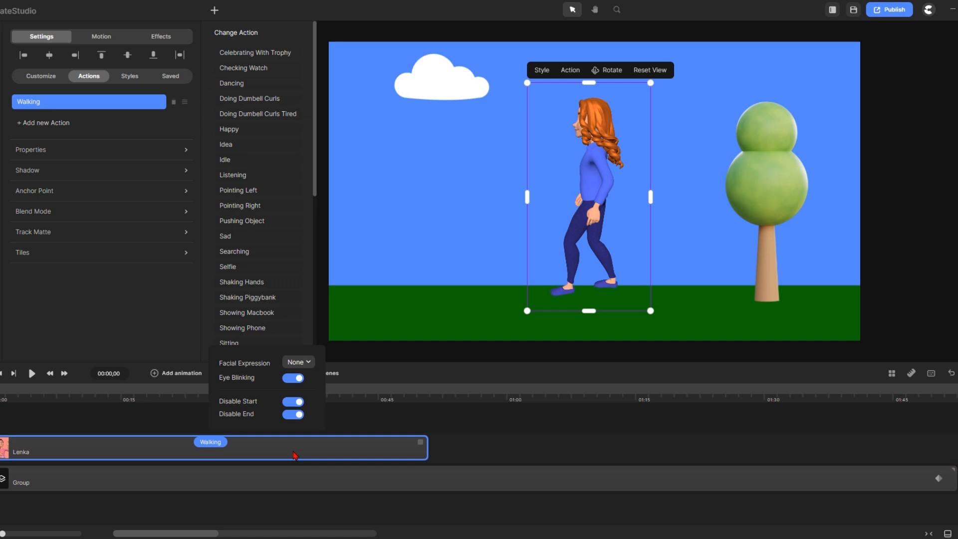
Flip the character right, scale to 98%, place her on the grass, and extend her clip to the end
click(44, 151)
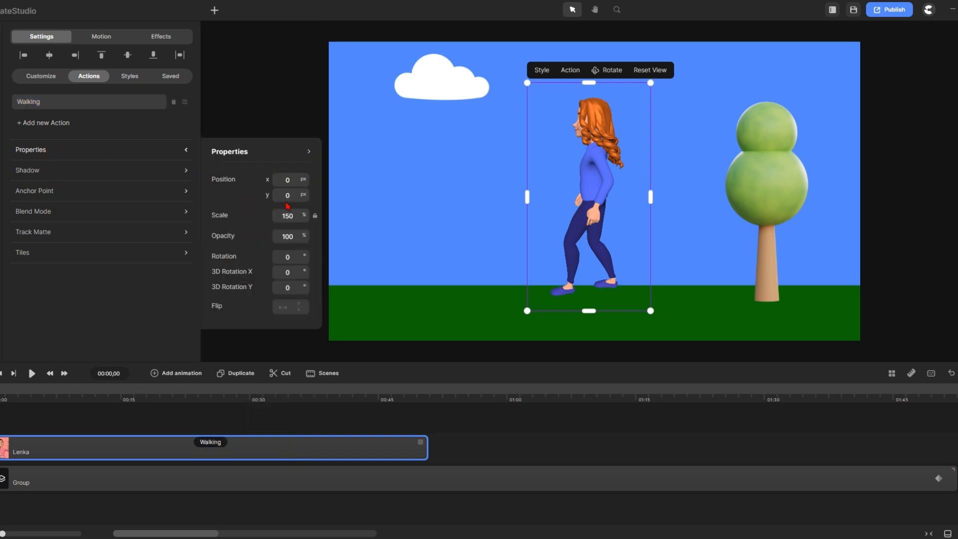
click(281, 313)
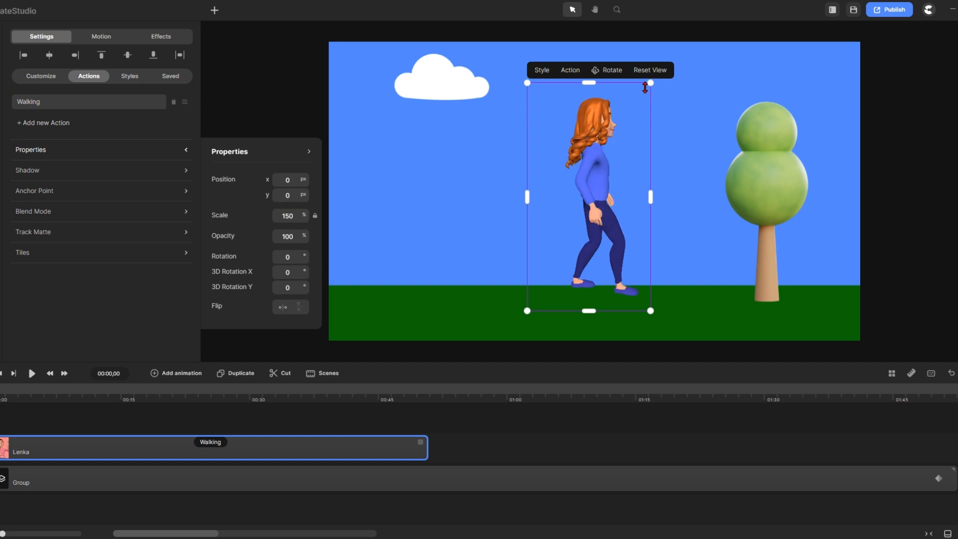
drag(650, 83, 613, 150)
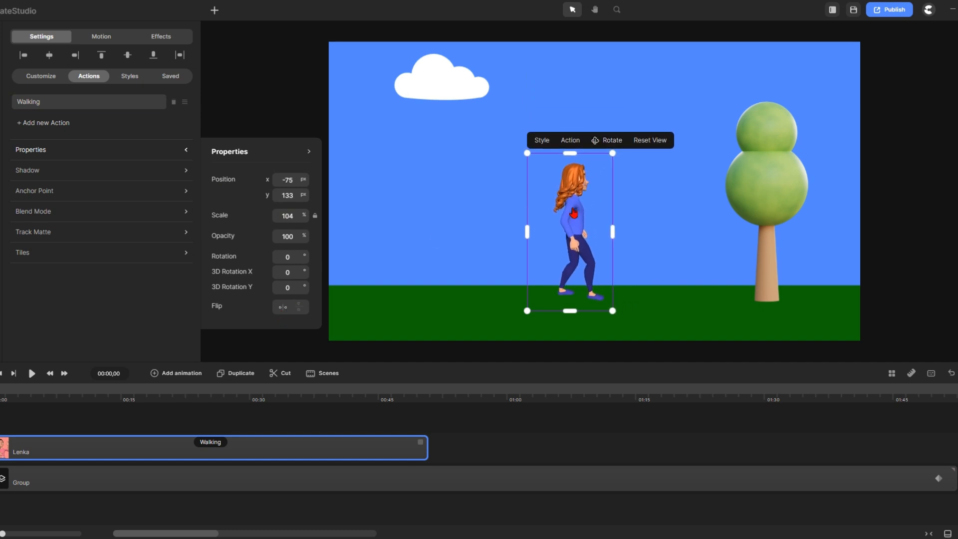
drag(541, 206, 360, 241)
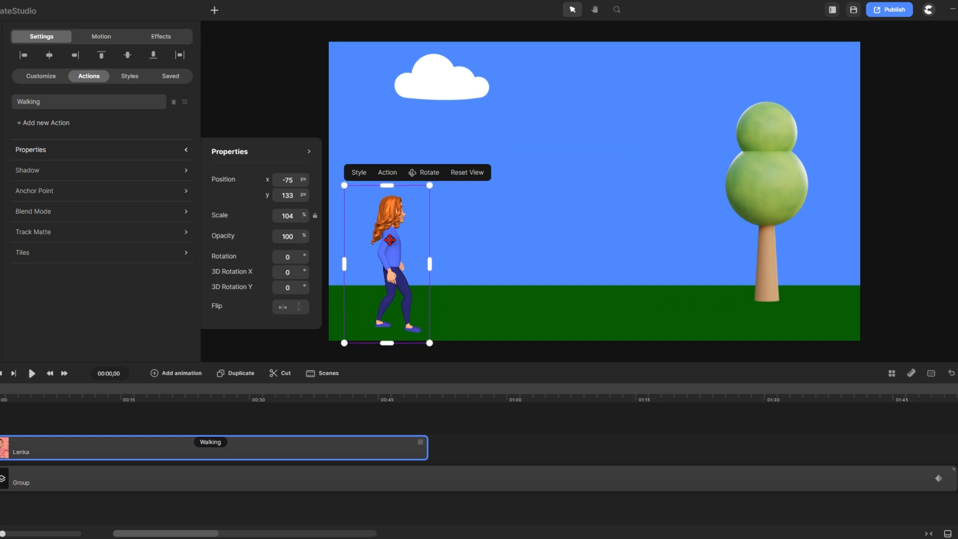
drag(428, 185, 424, 194)
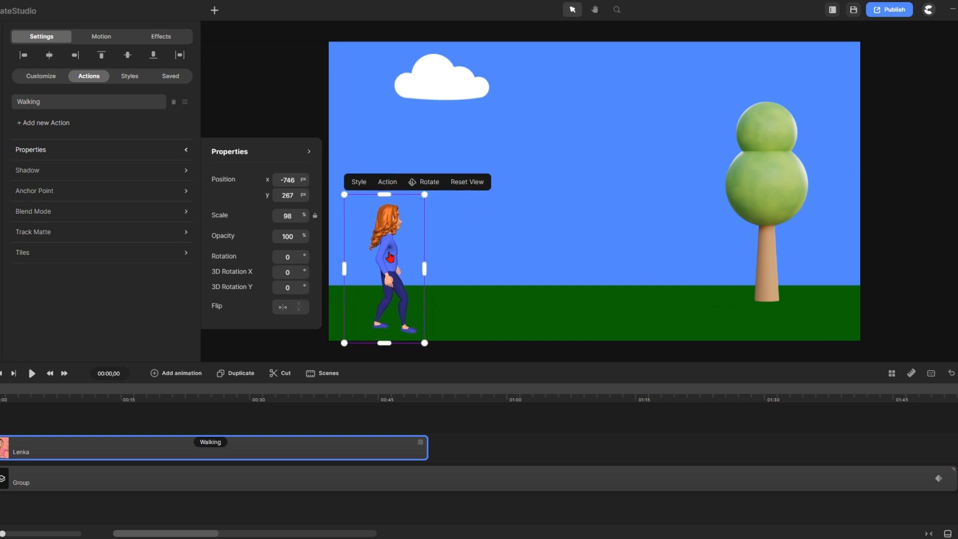
drag(389, 249, 547, 247)
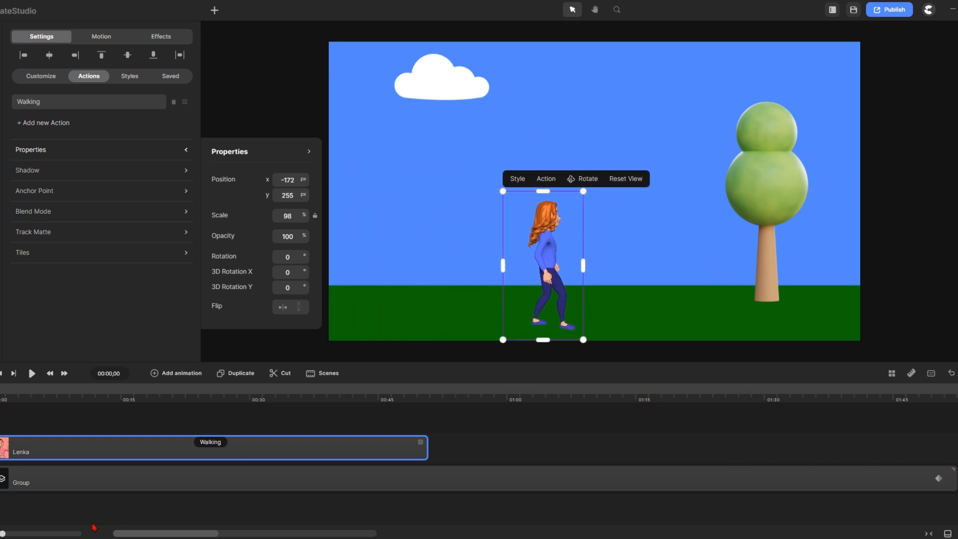
drag(422, 442, 945, 449)
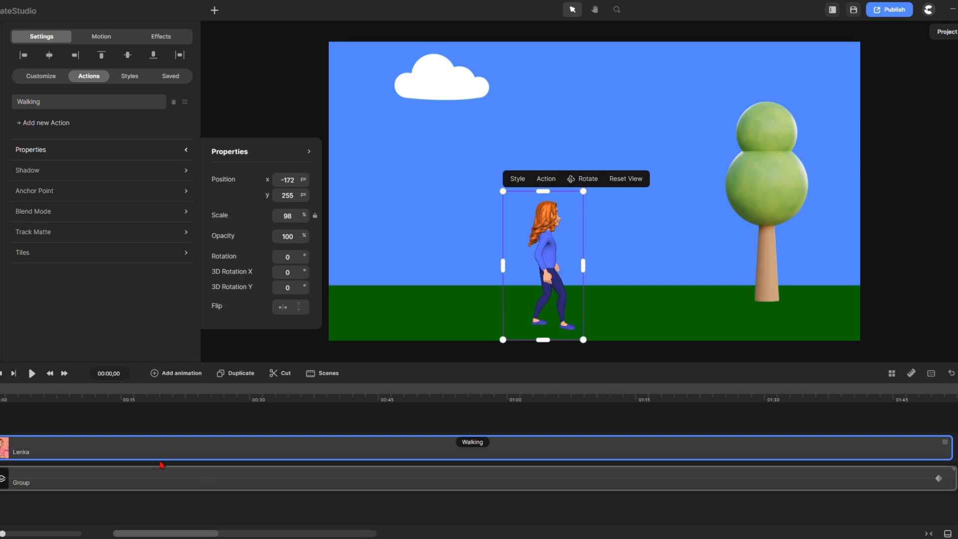
Preview the walking scene, then marquee-select both the Lenka and Group layers
click(32, 375)
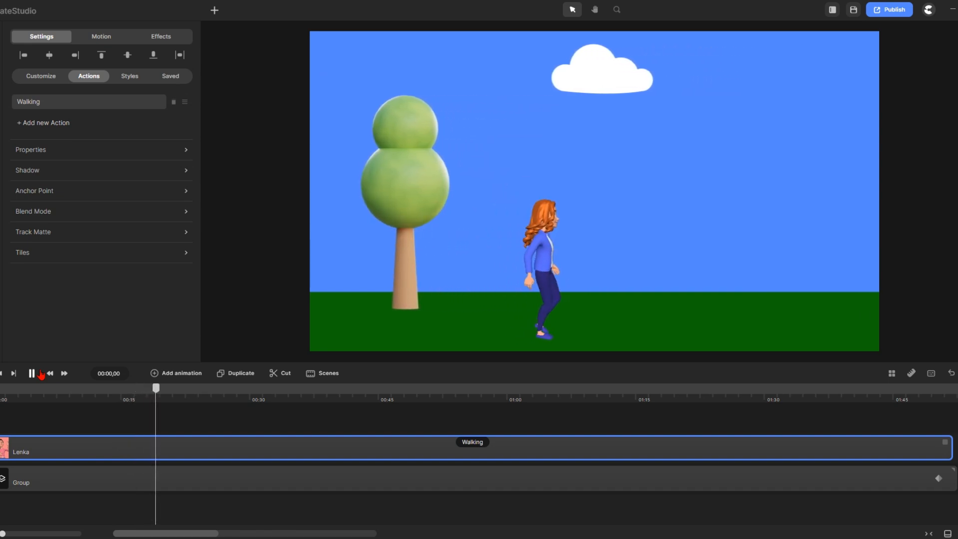
click(40, 373)
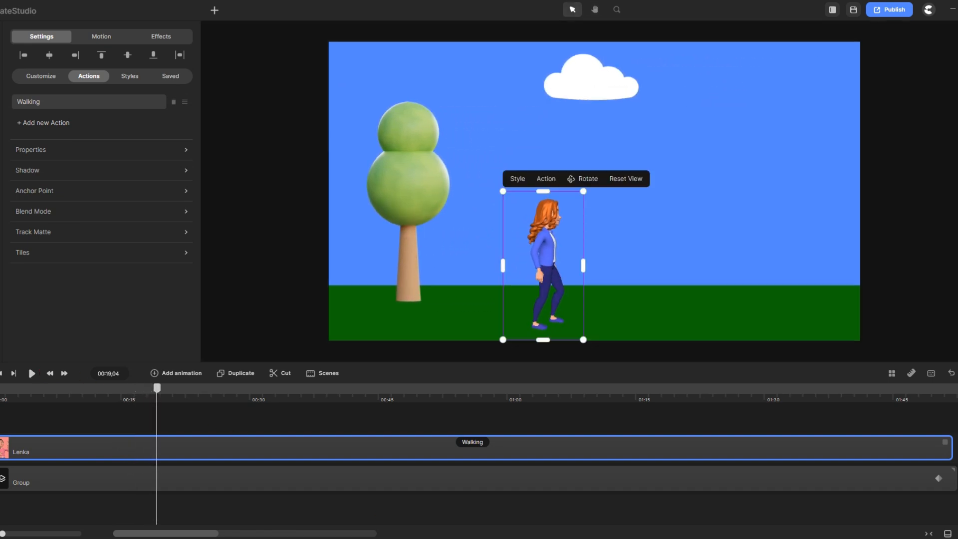
drag(617, 504, 576, 428)
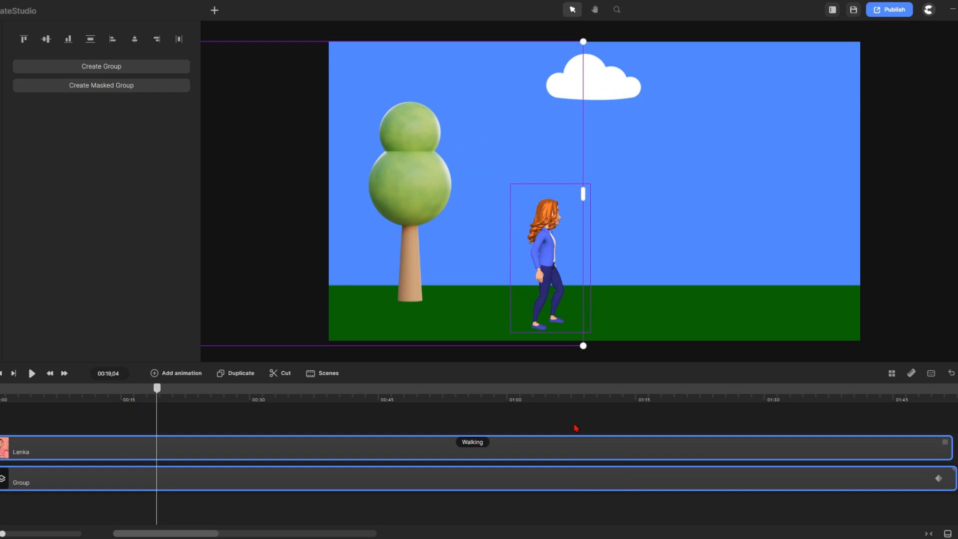
Delete the old layers and drag the Park background with trees and an orange bench onto the canvas
key(Delete)
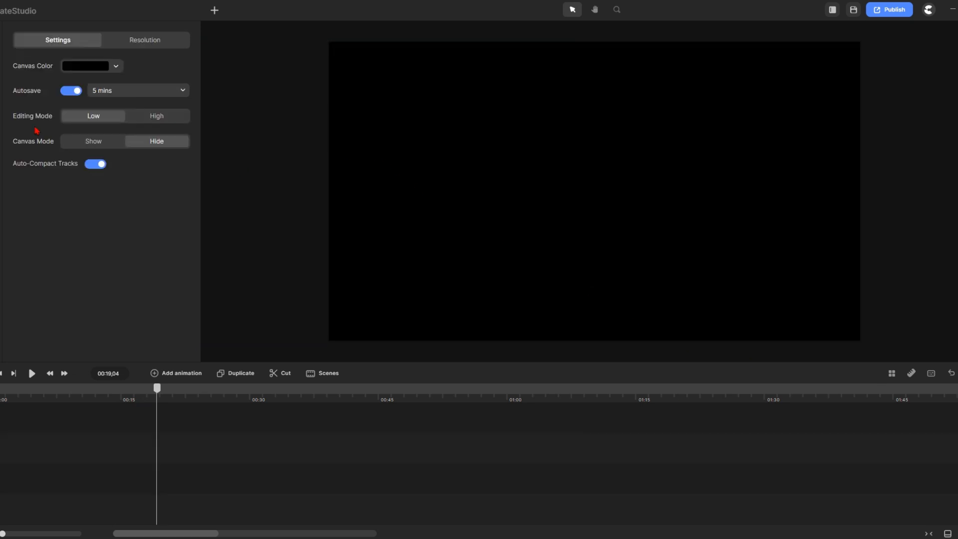
click(1, 65)
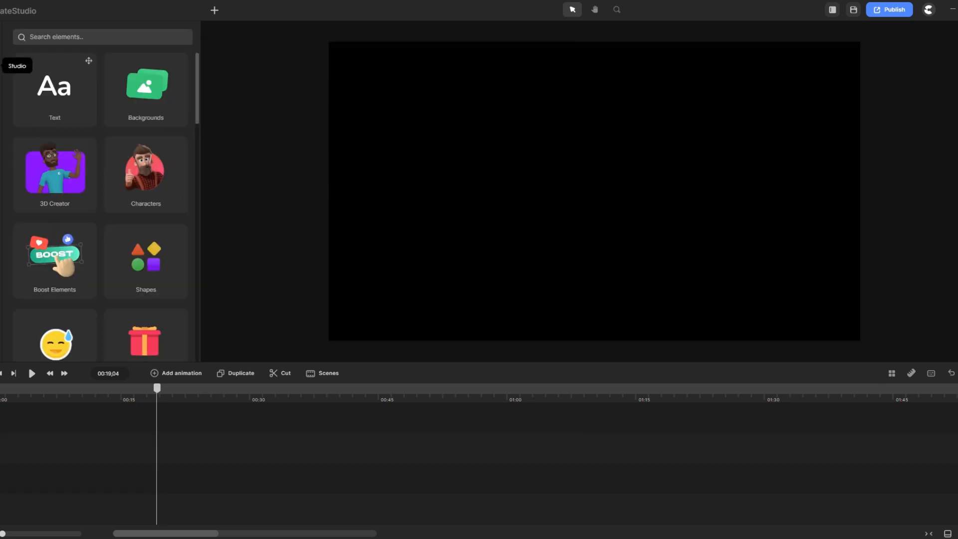
click(152, 92)
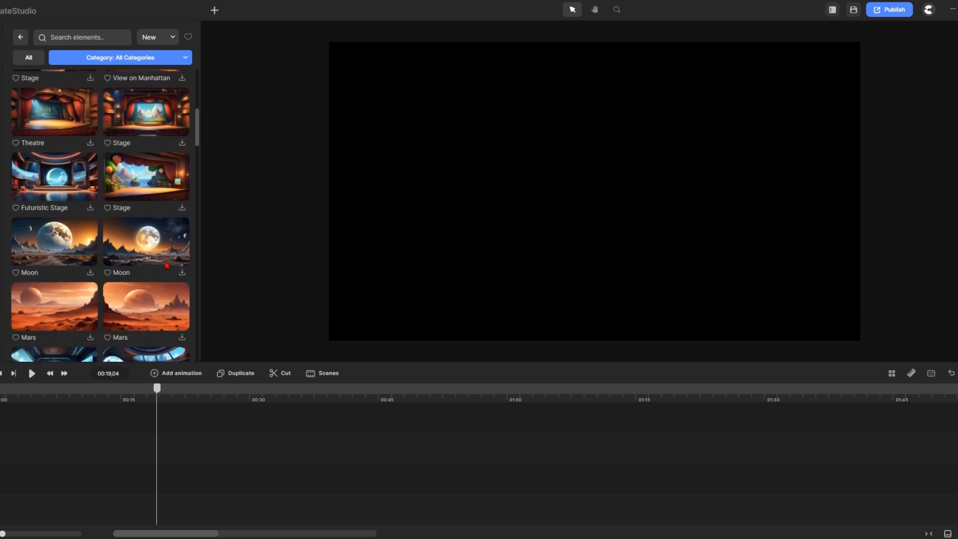
scroll(156, 268, down, 15)
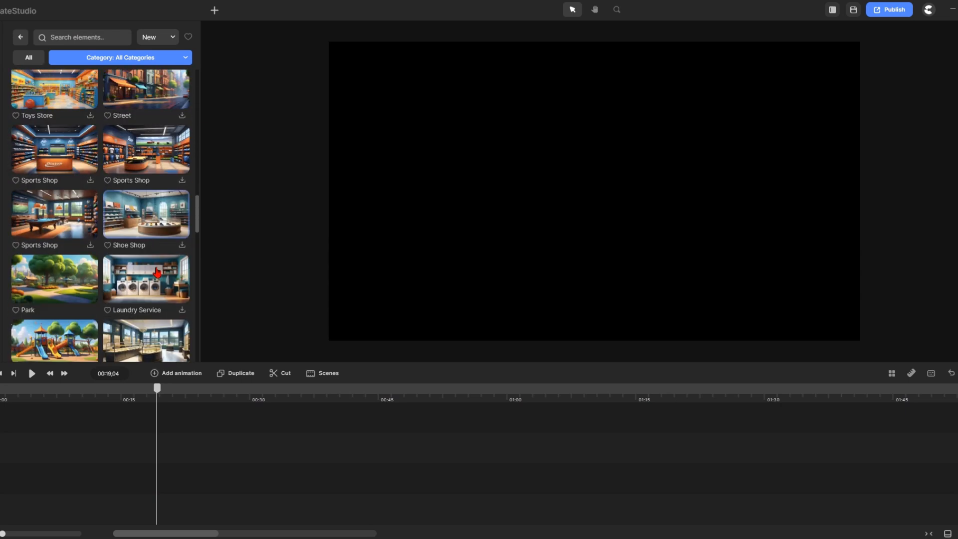
scroll(156, 271, down, 3)
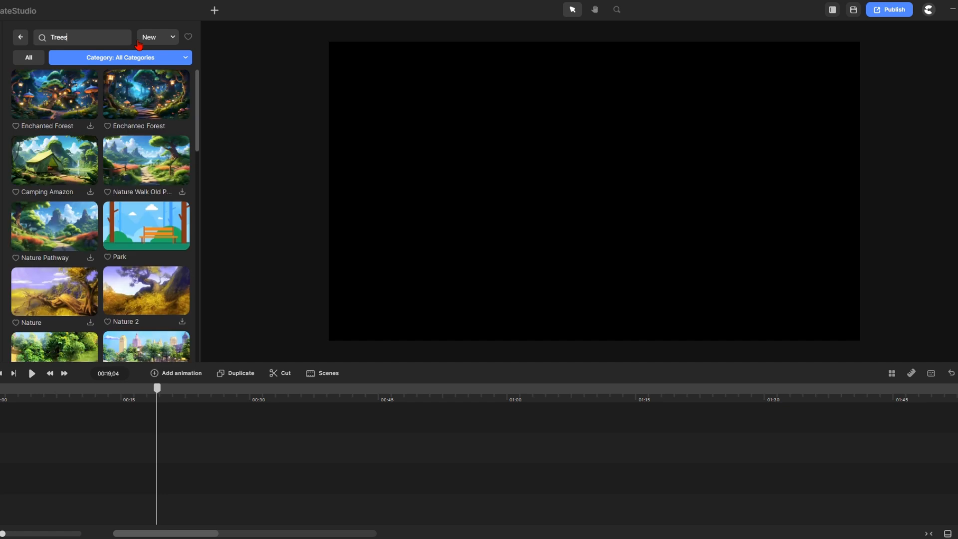
drag(197, 106, 198, 72)
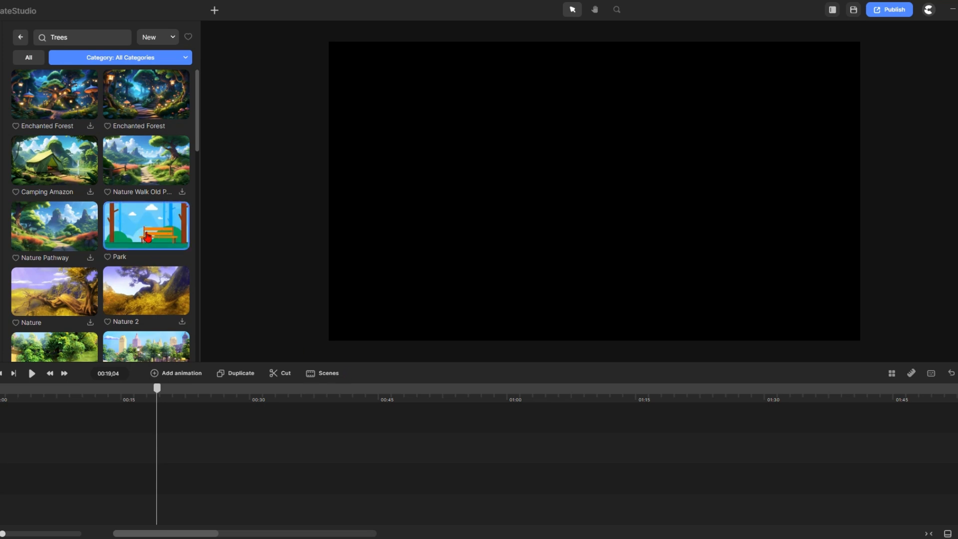
drag(141, 233, 534, 192)
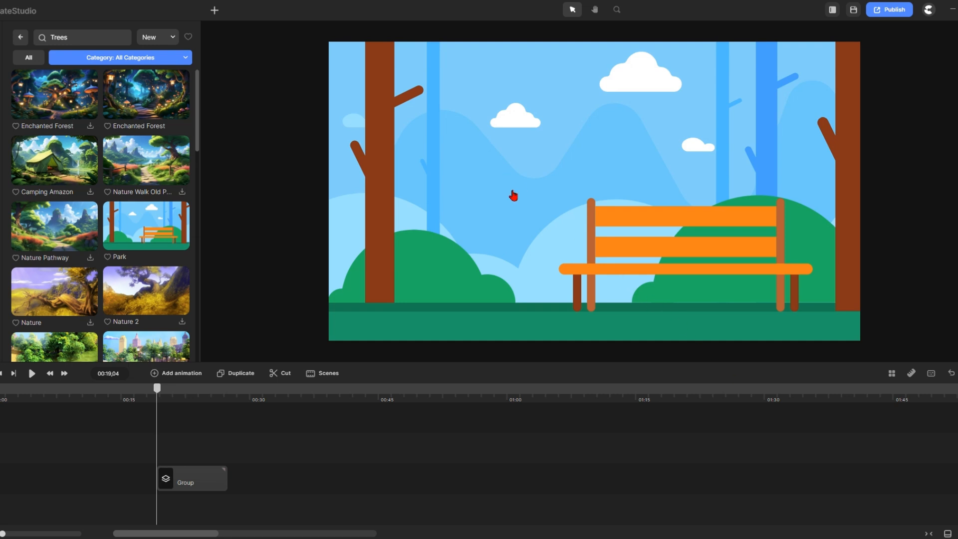
Move the park group clip to the start of the timeline at 0:00
click(513, 196)
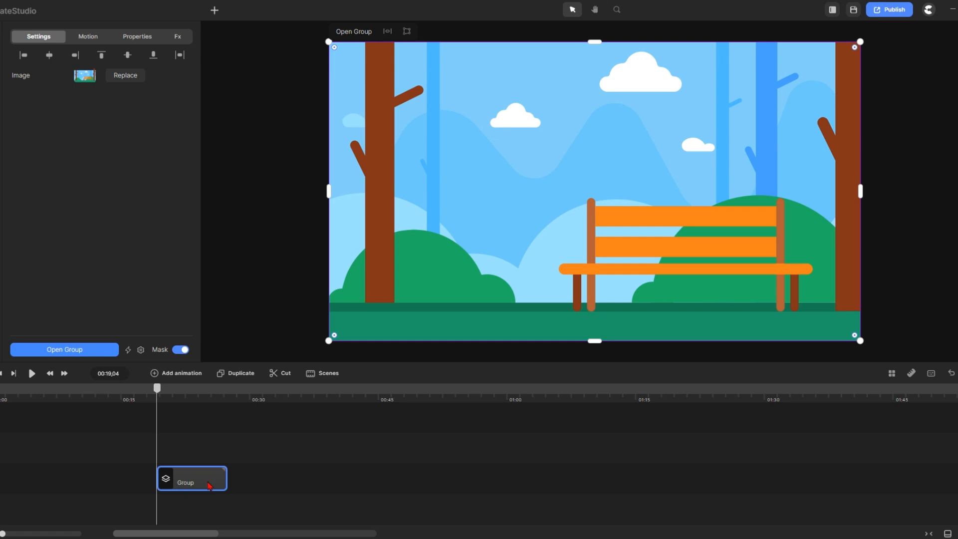
drag(209, 485, 765, 494)
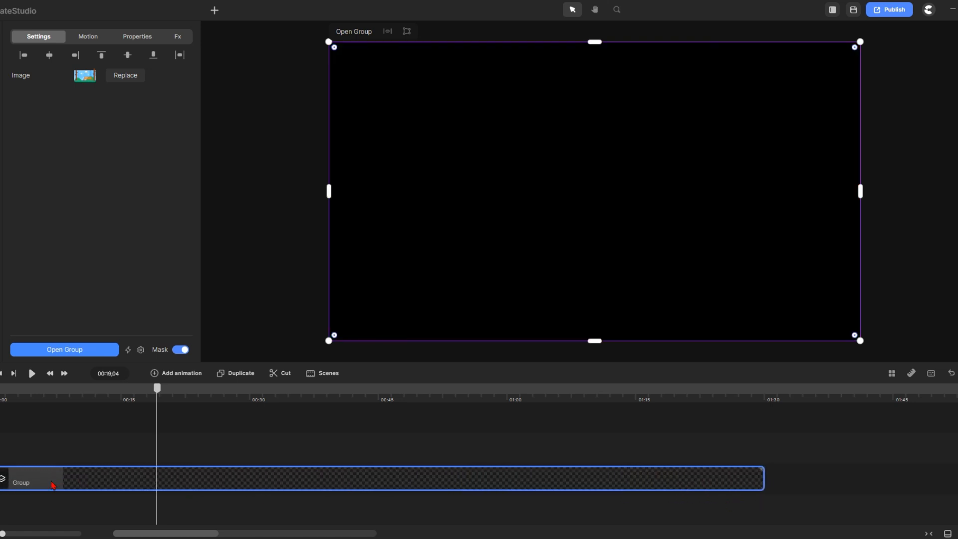
double_click(52, 480)
drag(72, 479, 770, 499)
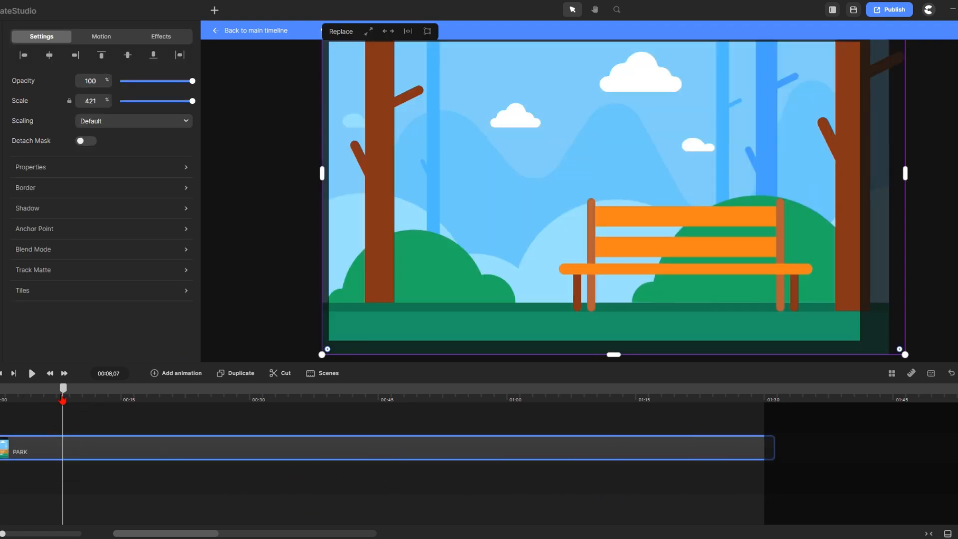
drag(63, 388, 1, 388)
click(266, 31)
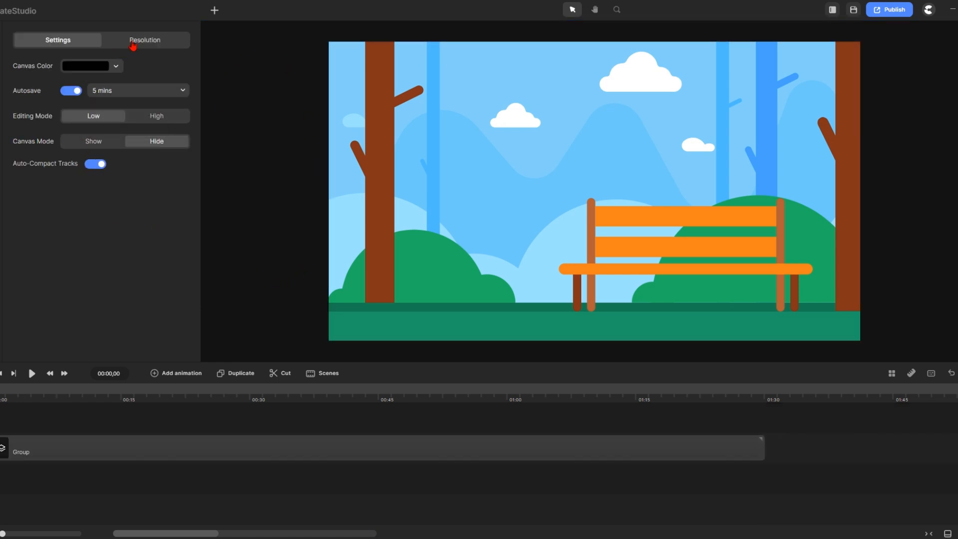
Switch Tiles Active on for the park group, keeping both margins at 0%
click(349, 234)
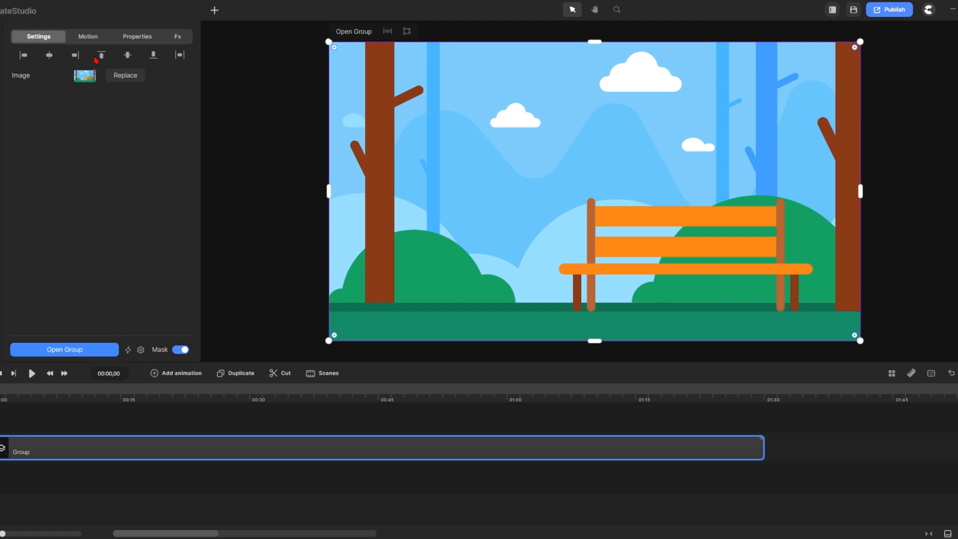
click(143, 39)
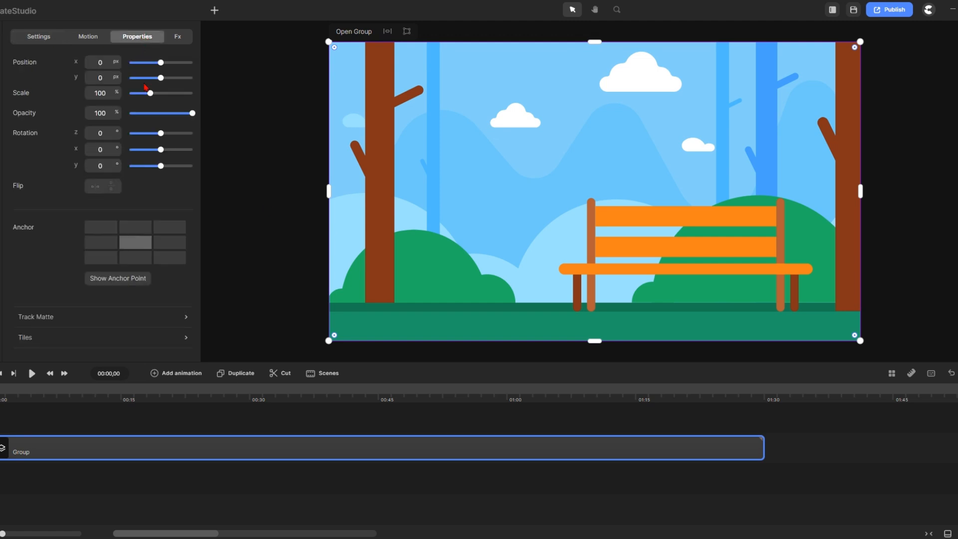
click(180, 340)
click(301, 390)
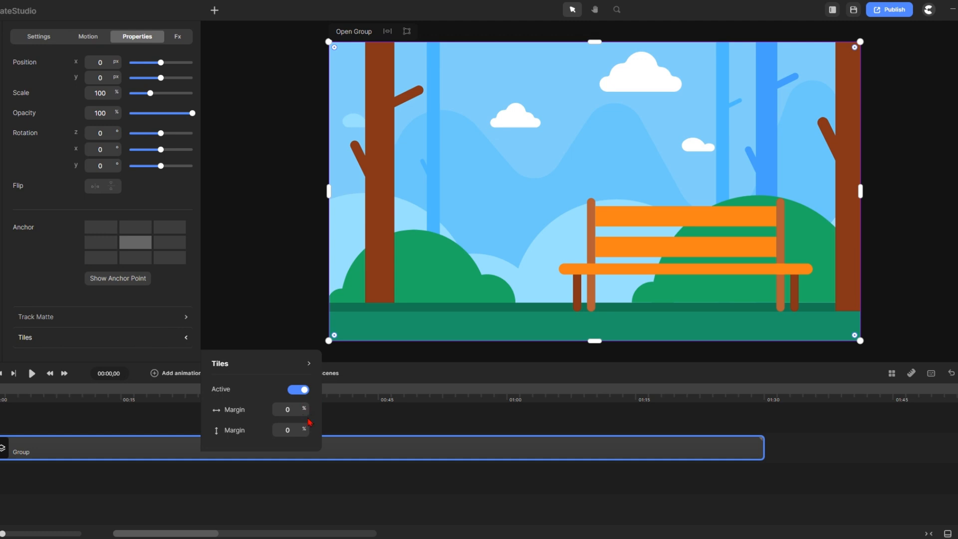
click(294, 318)
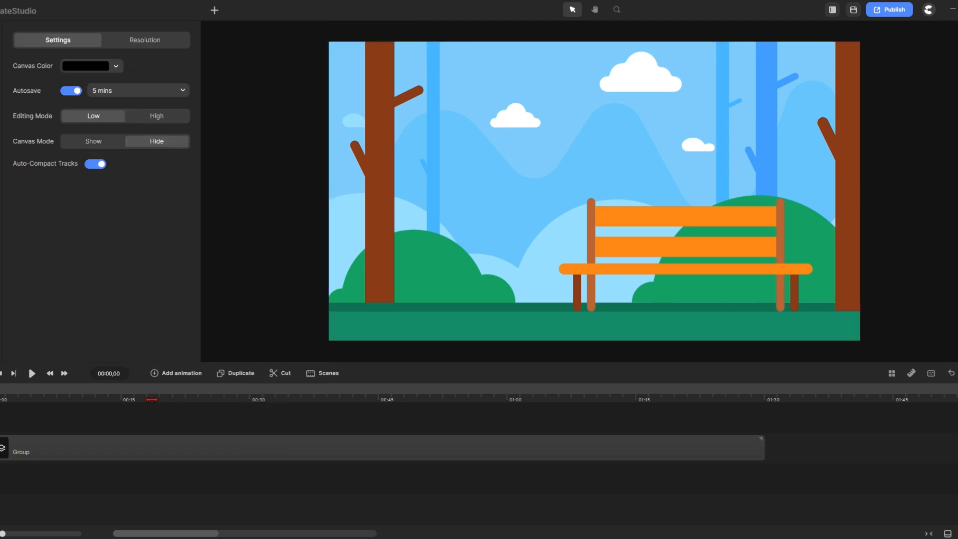
Add a Position animation to the selected park group
click(5, 392)
click(175, 375)
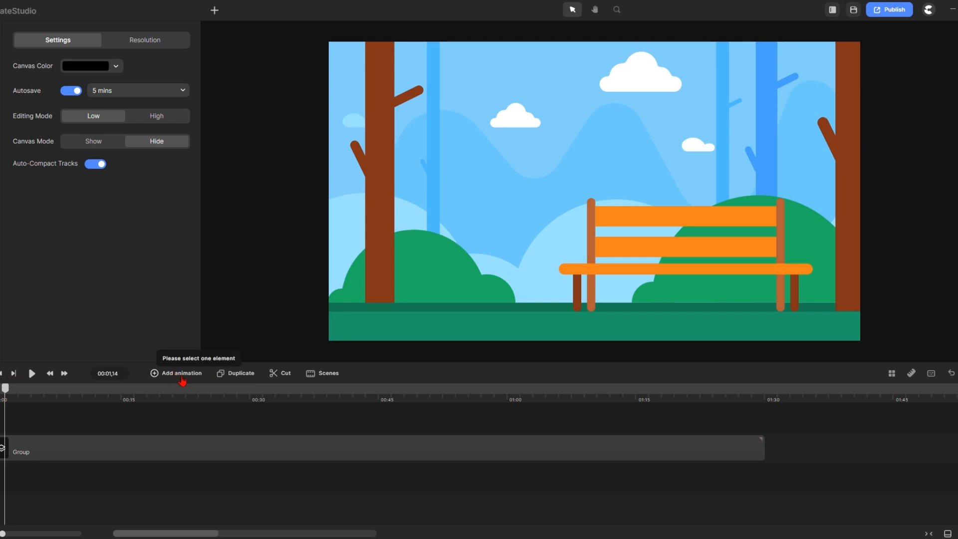
click(131, 439)
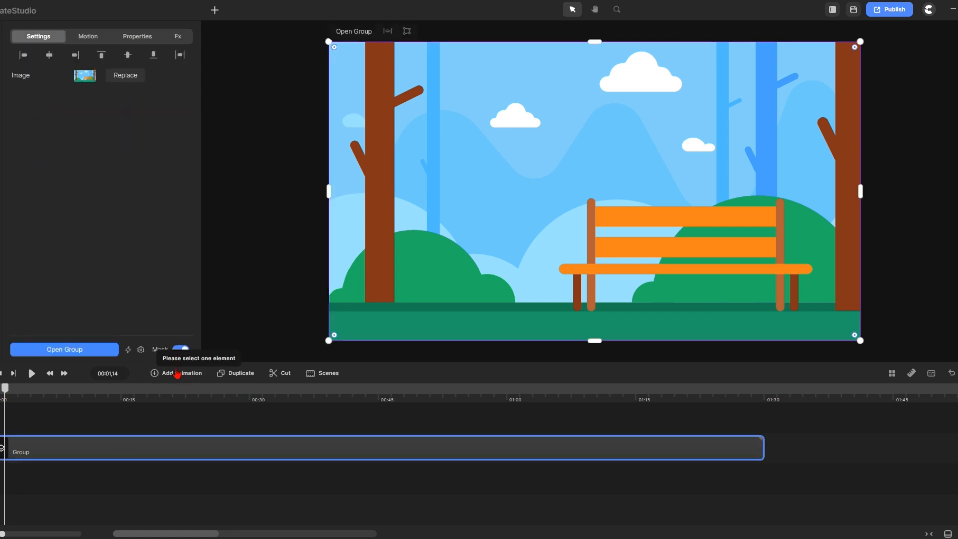
click(176, 375)
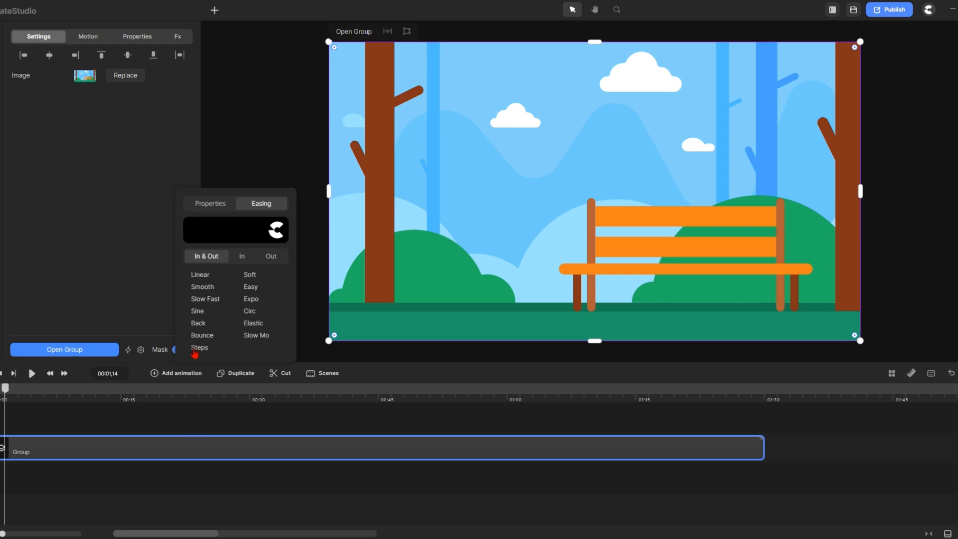
click(211, 202)
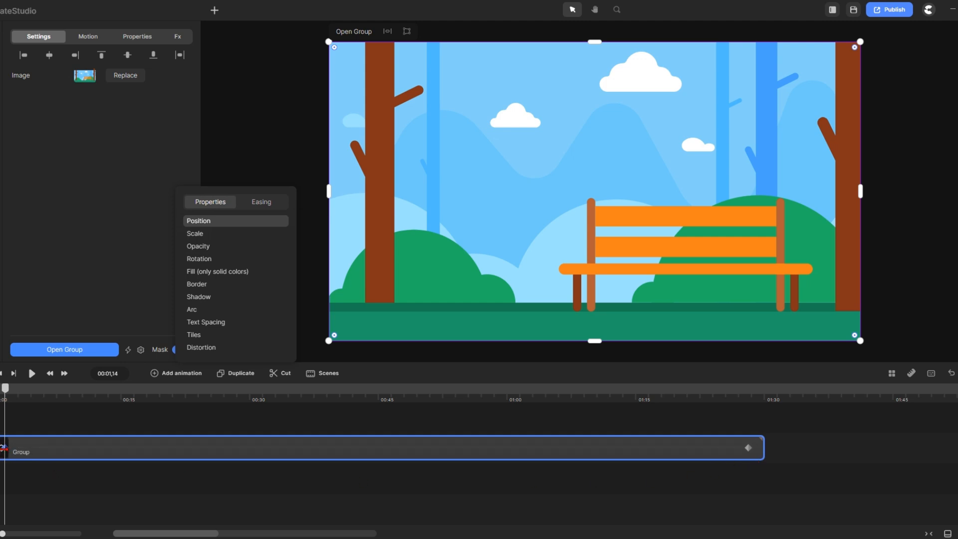
At 01:28 on the timeline, slide the park group left to the canvas edge
drag(3, 449, 2, 452)
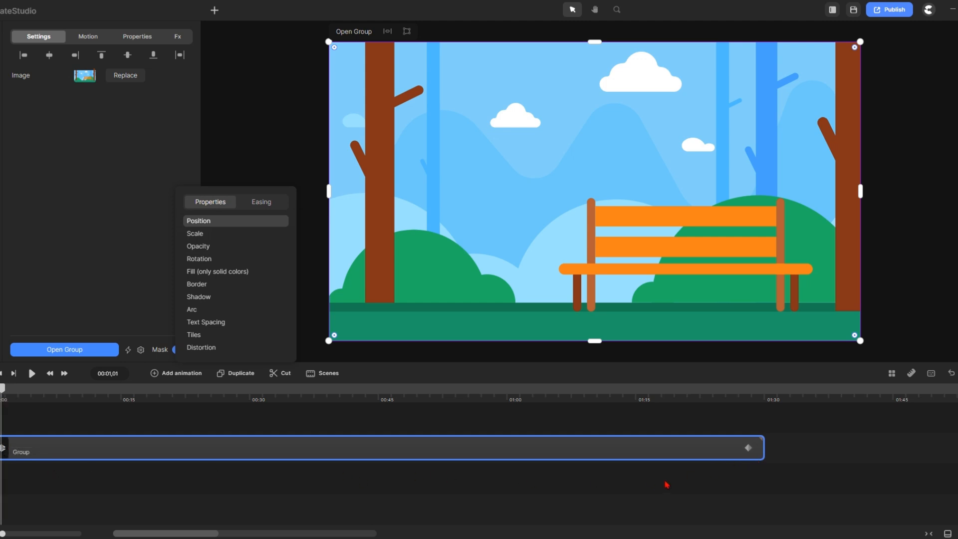
scroll(718, 242, down, 5)
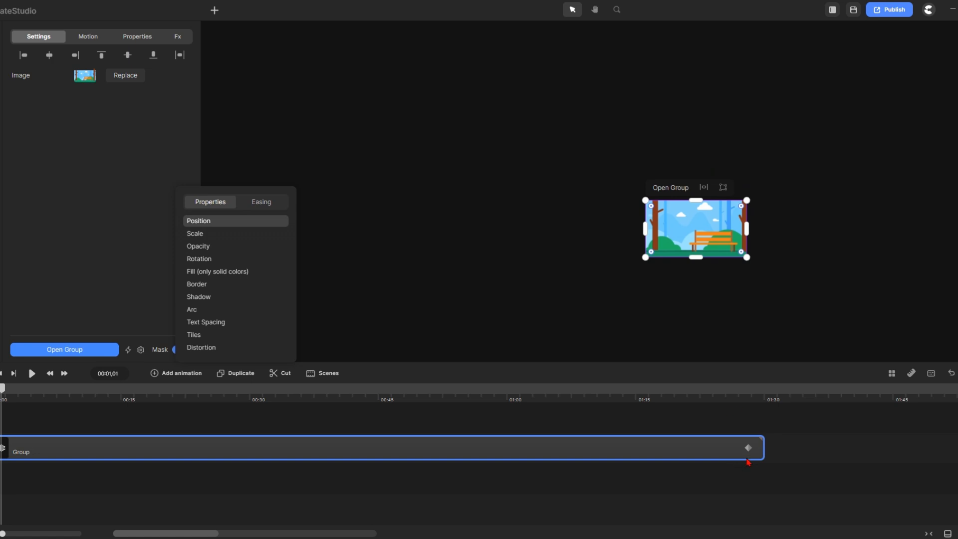
click(750, 448)
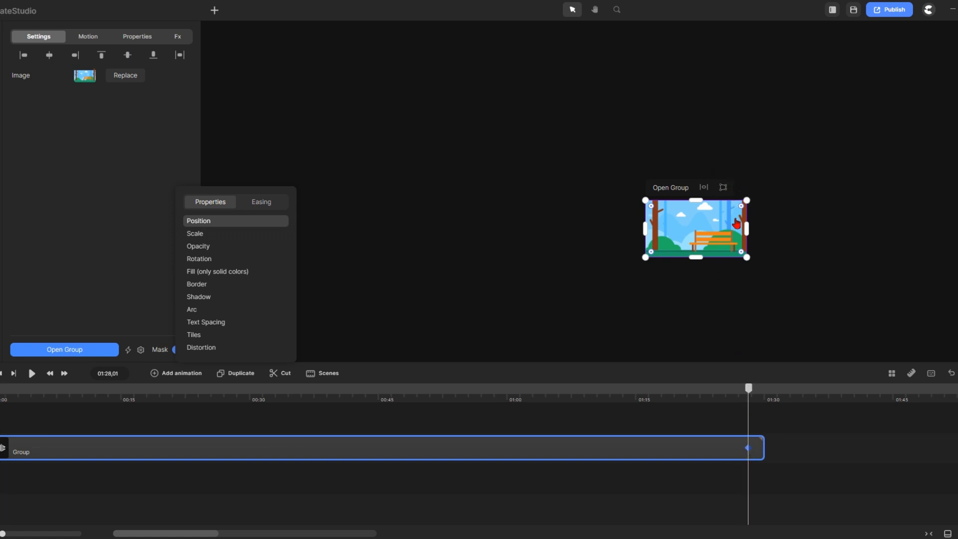
drag(740, 233, 194, 230)
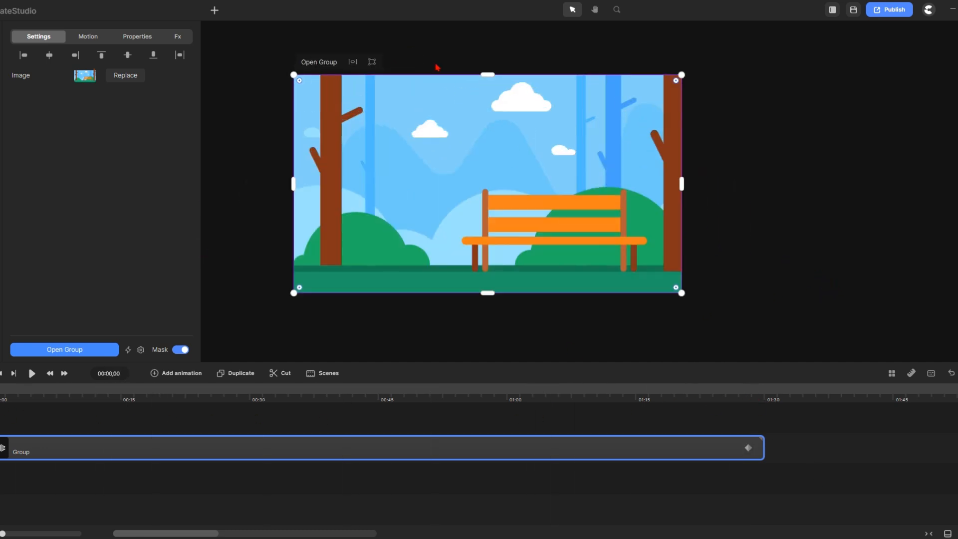
click(32, 375)
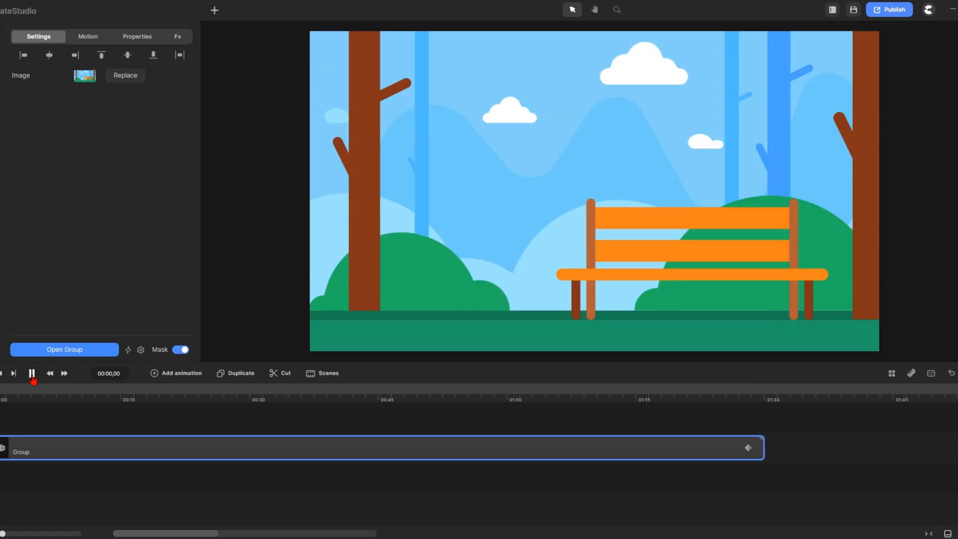